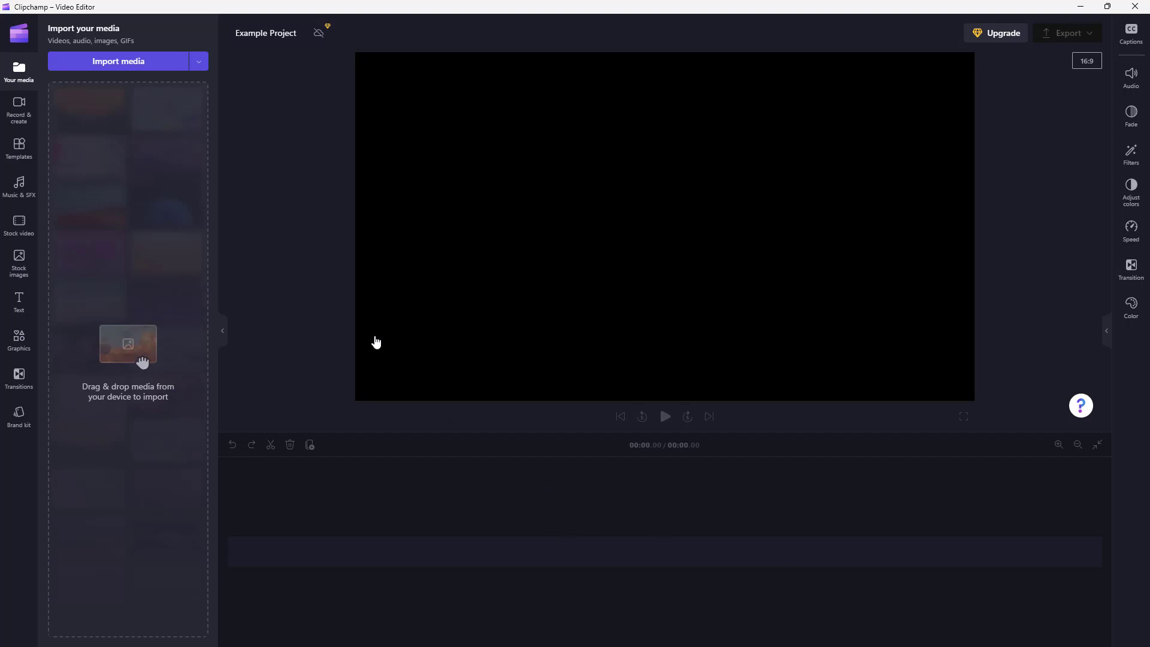
Open the Import media file browser for Example Project.
click(139, 63)
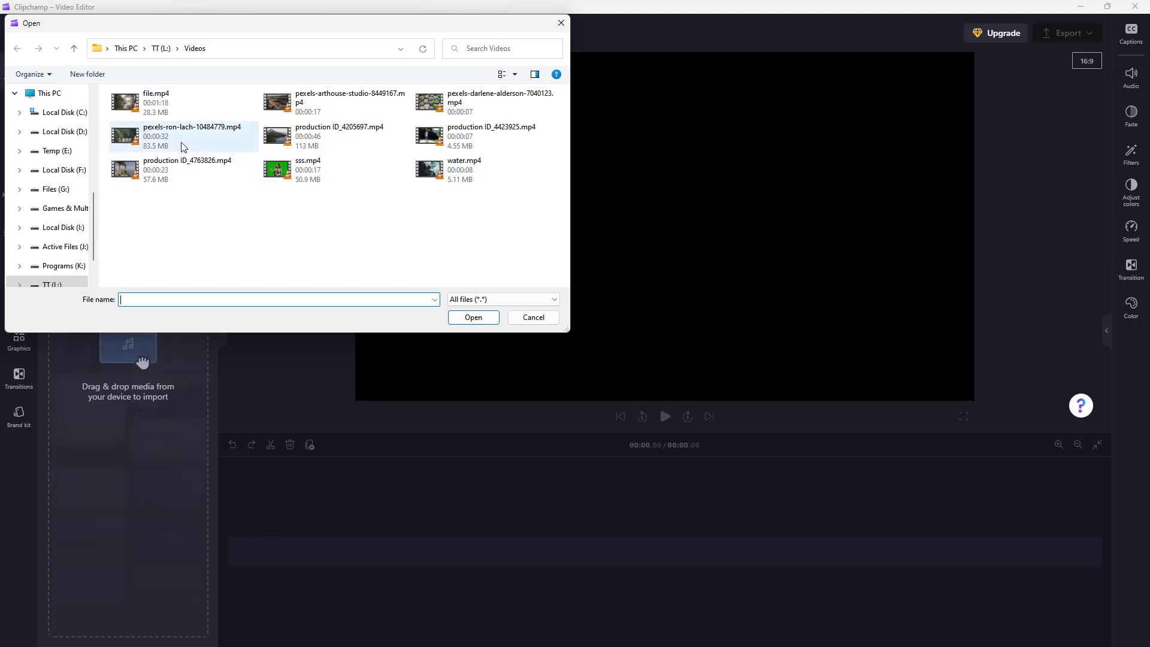
Import file.mp4, then pexels-darlene-alderson-7040123.mp4, into the media library.
click(150, 104)
click(473, 318)
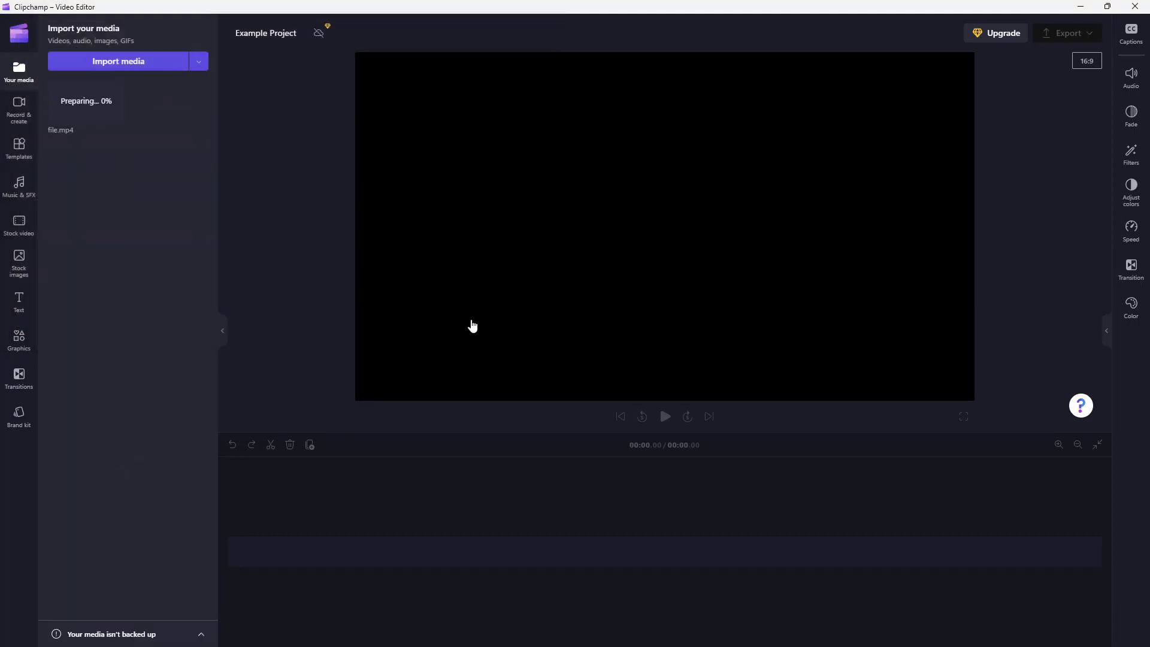
mouse_move(74, 112)
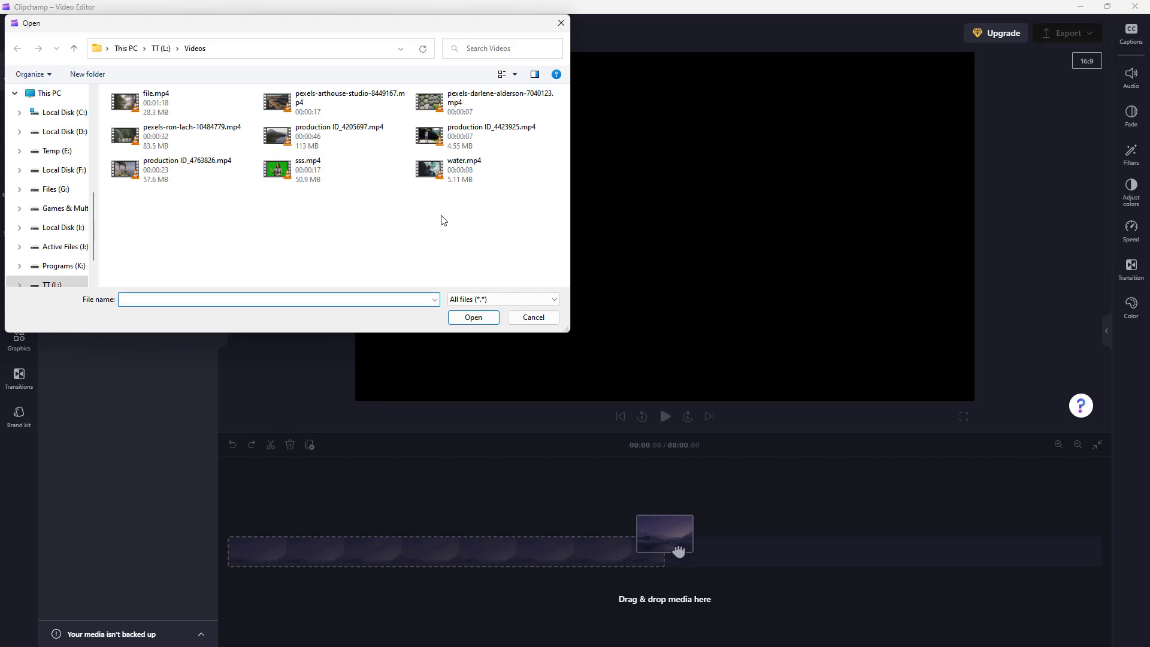
click(455, 105)
click(474, 318)
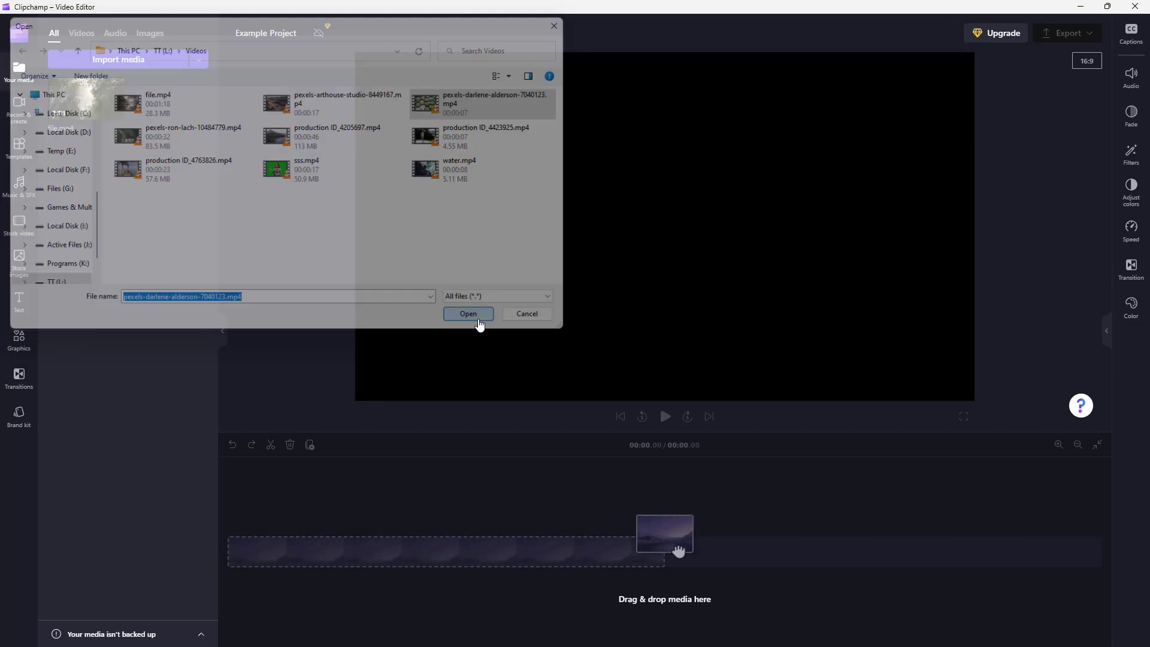
mouse_move(105, 91)
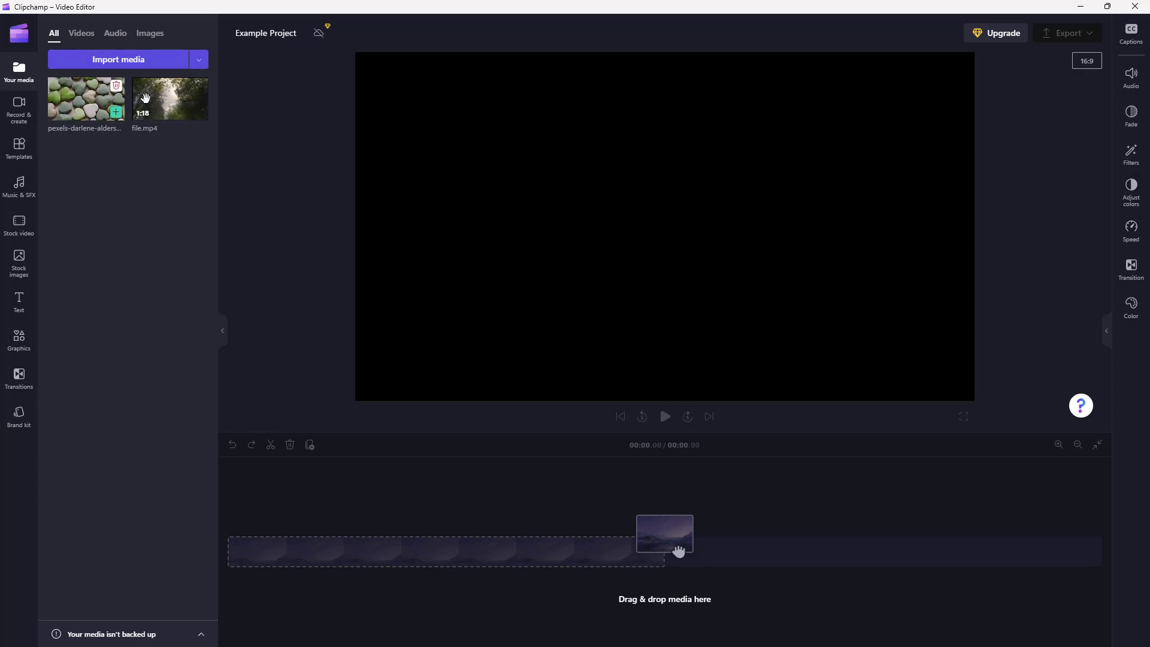
click(198, 60)
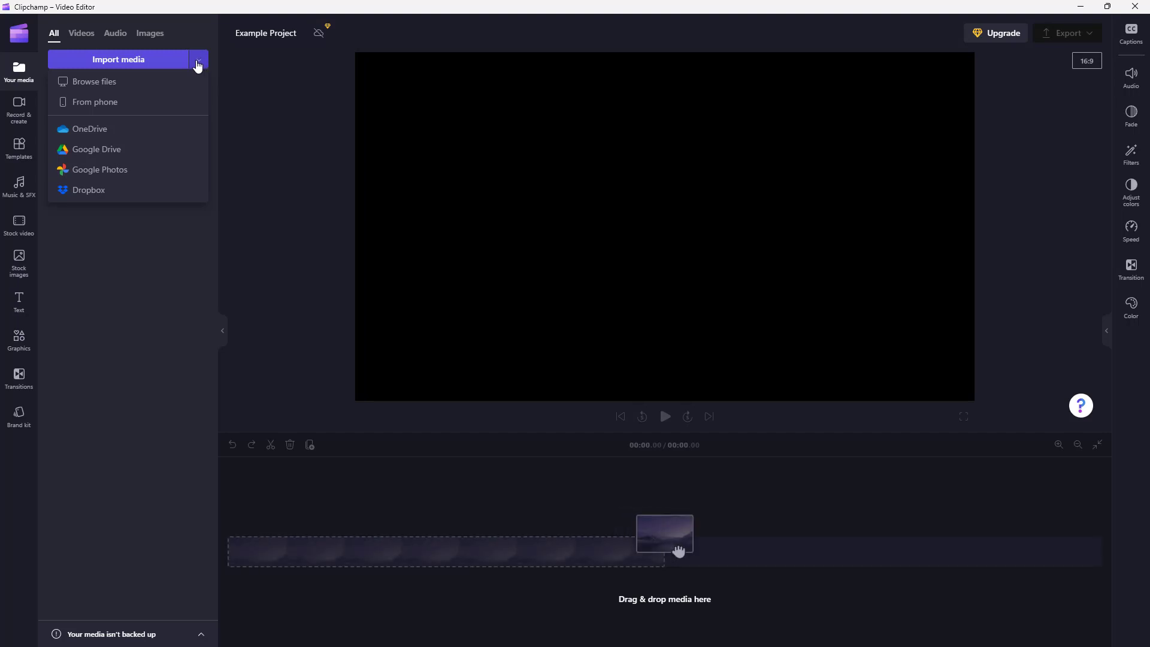
Browse files and import pexels-arthouse-studio-8449167.mp4 as the third video.
click(110, 82)
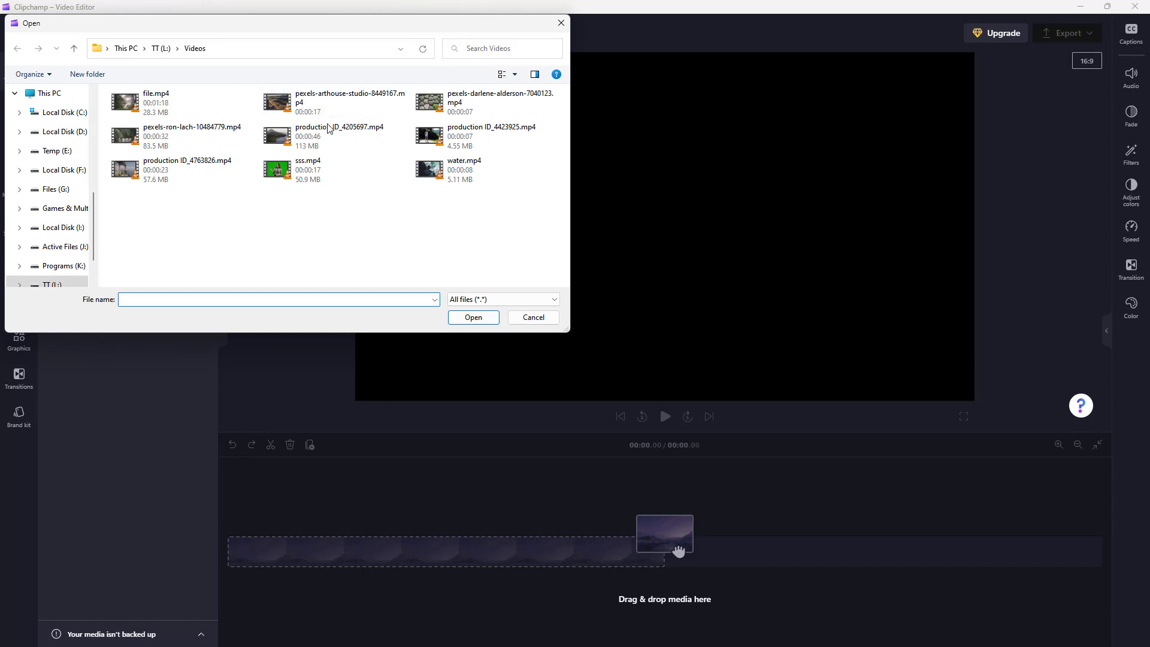
click(322, 103)
click(480, 316)
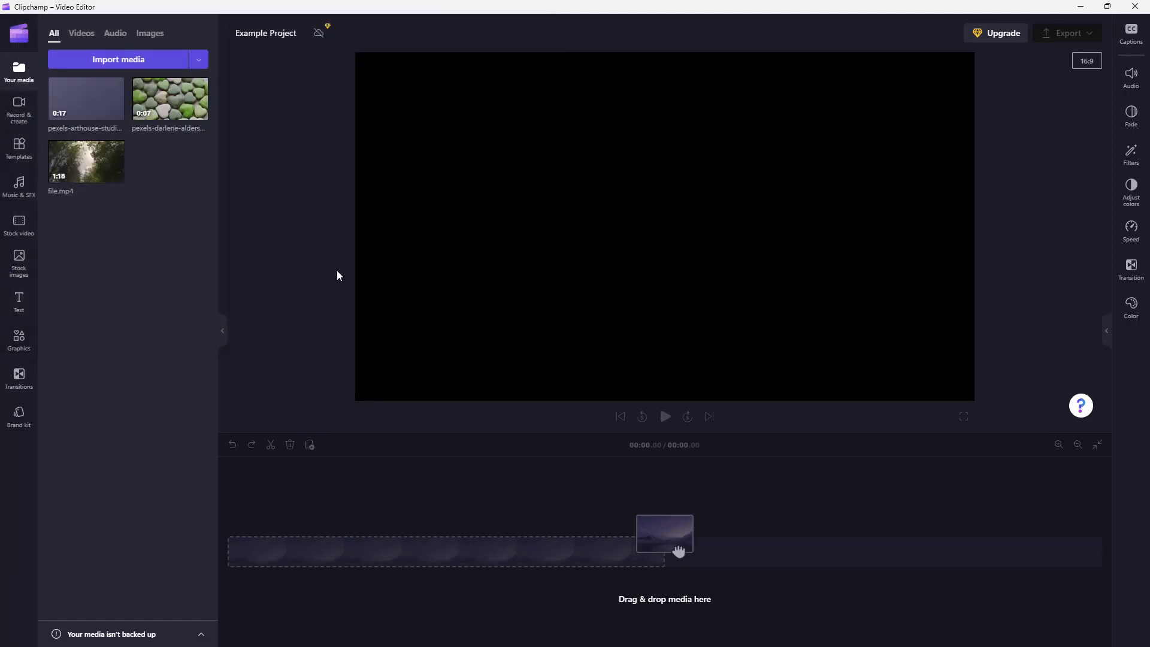
From the Audio tab, import Blues_Infusion.mp3, Bongo_Madness.mp3 and Bovi.mp3 from TT (L:) > Audio.
click(87, 33)
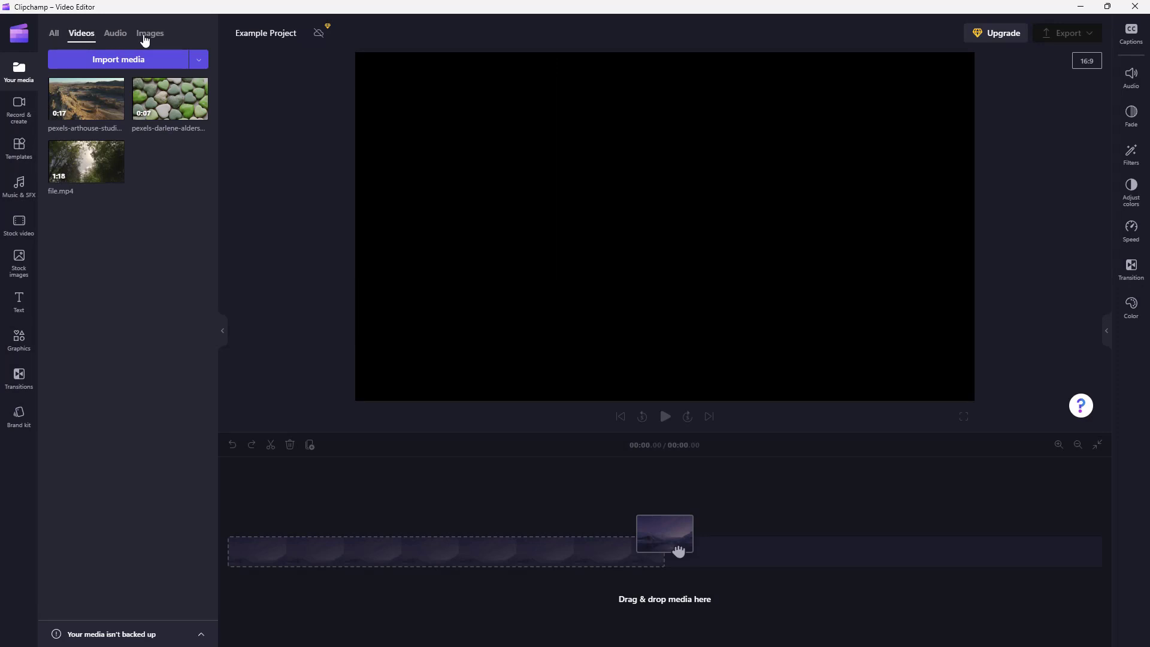
click(122, 36)
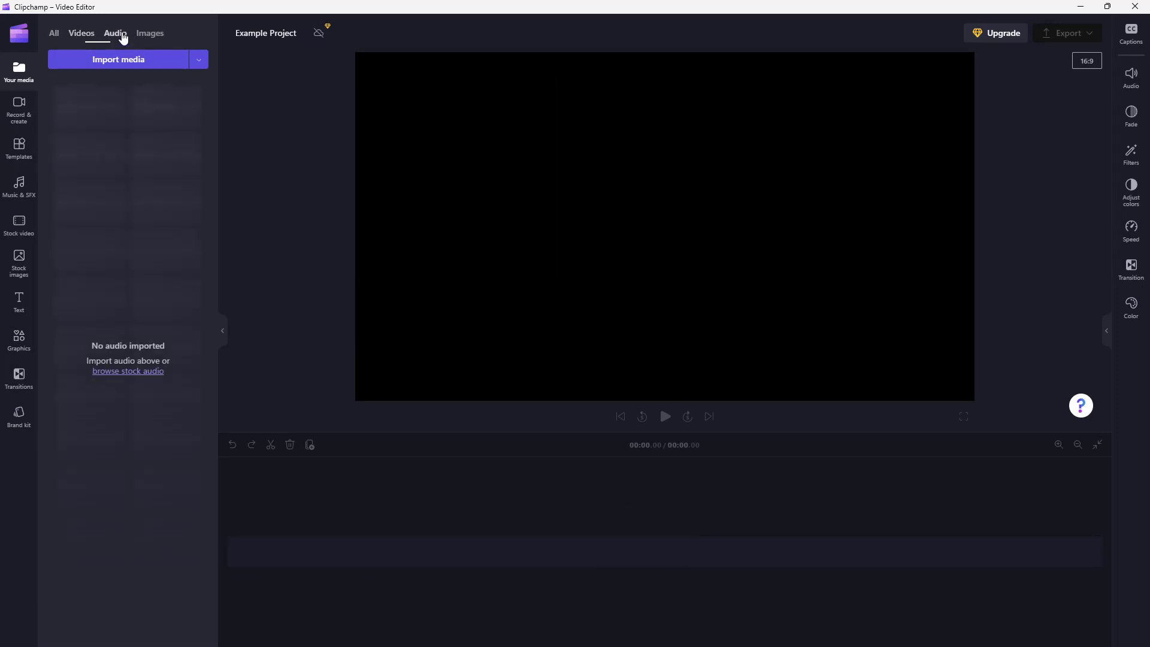
click(172, 68)
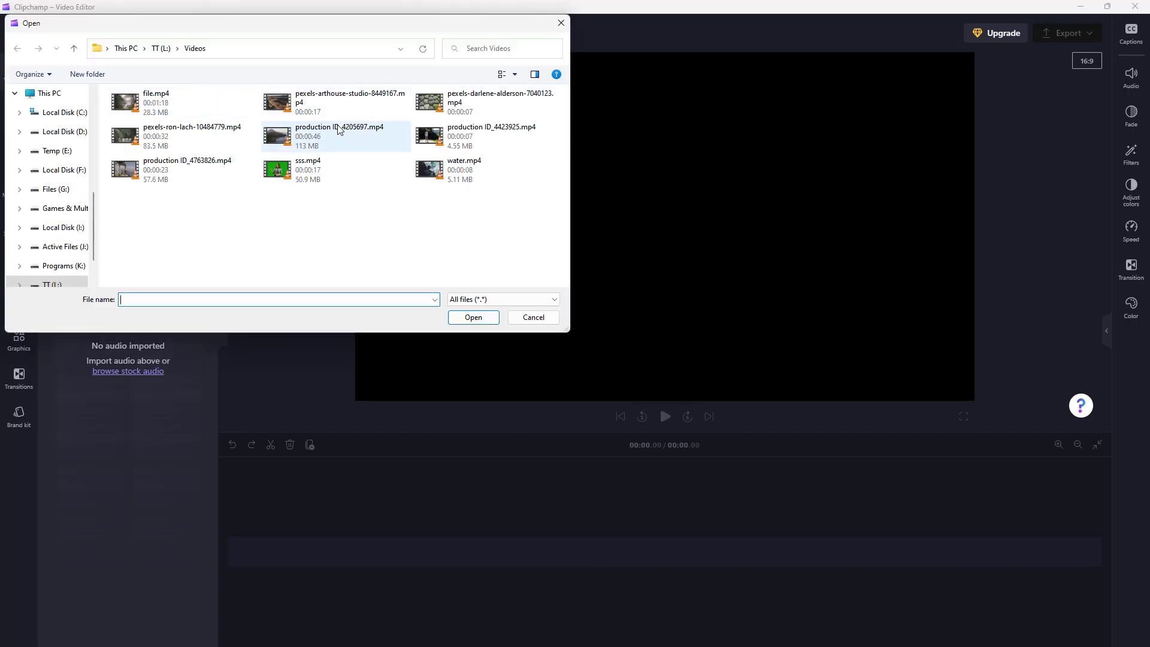
click(163, 48)
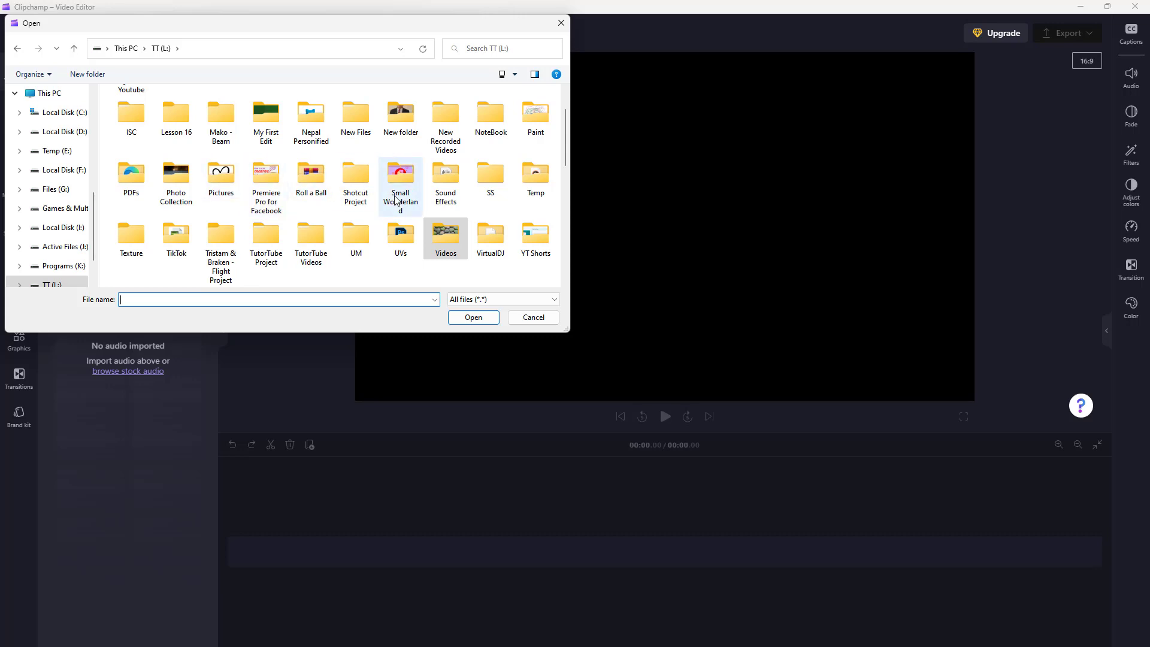
scroll(398, 186, up, 1)
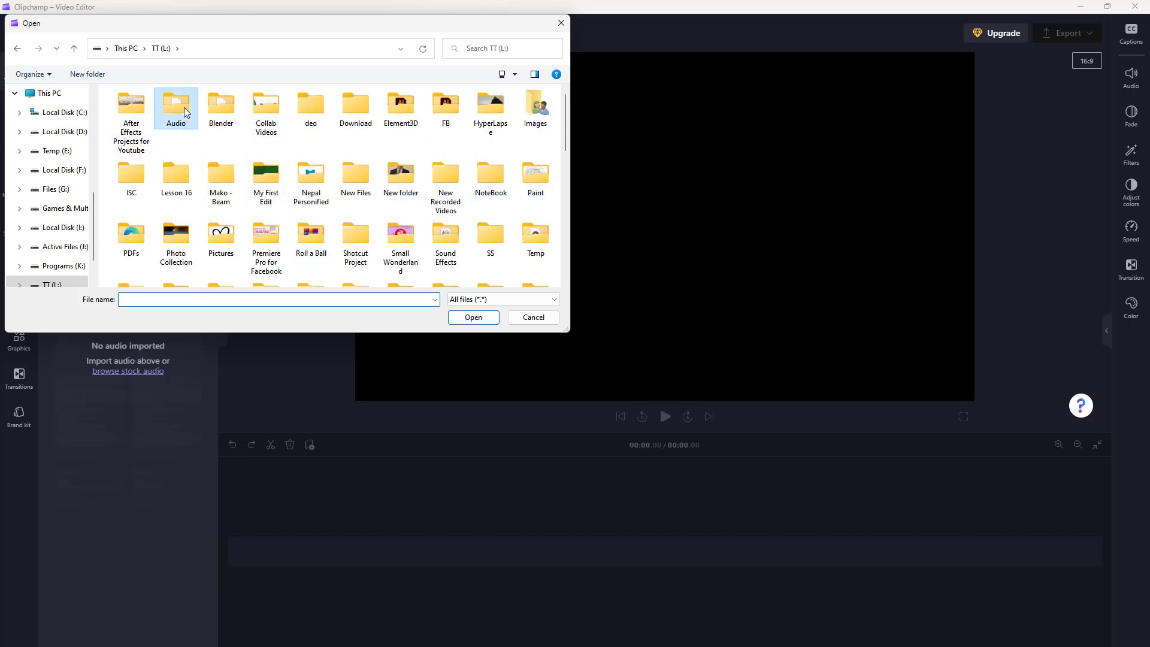
double_click(179, 107)
click(162, 130)
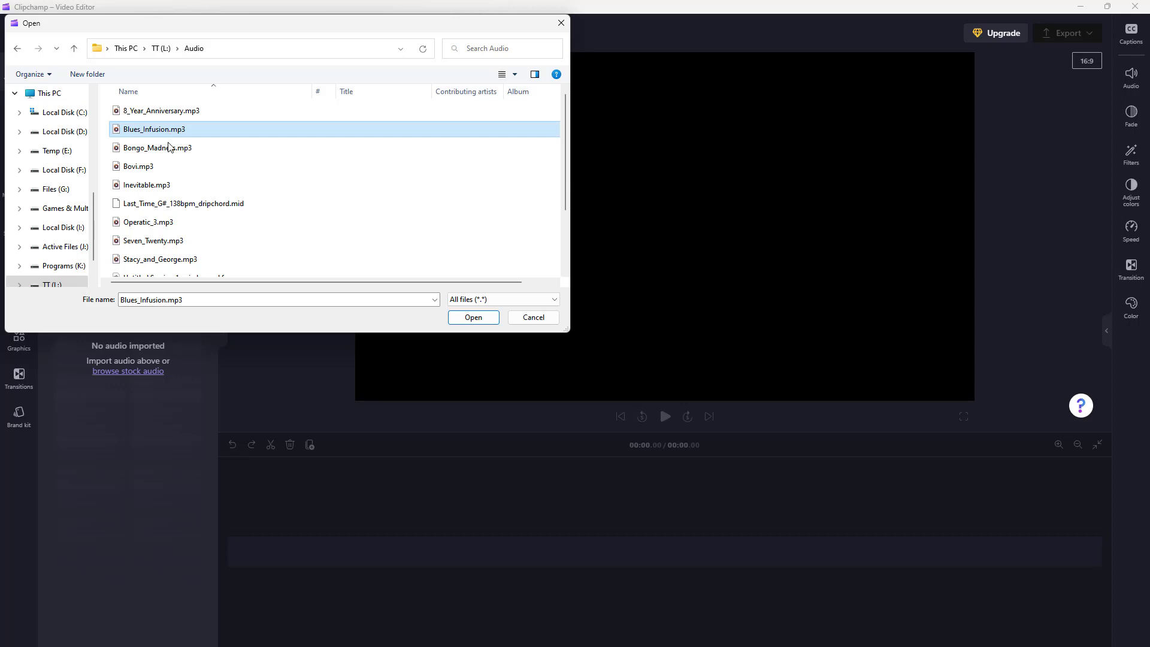
shift+click(158, 170)
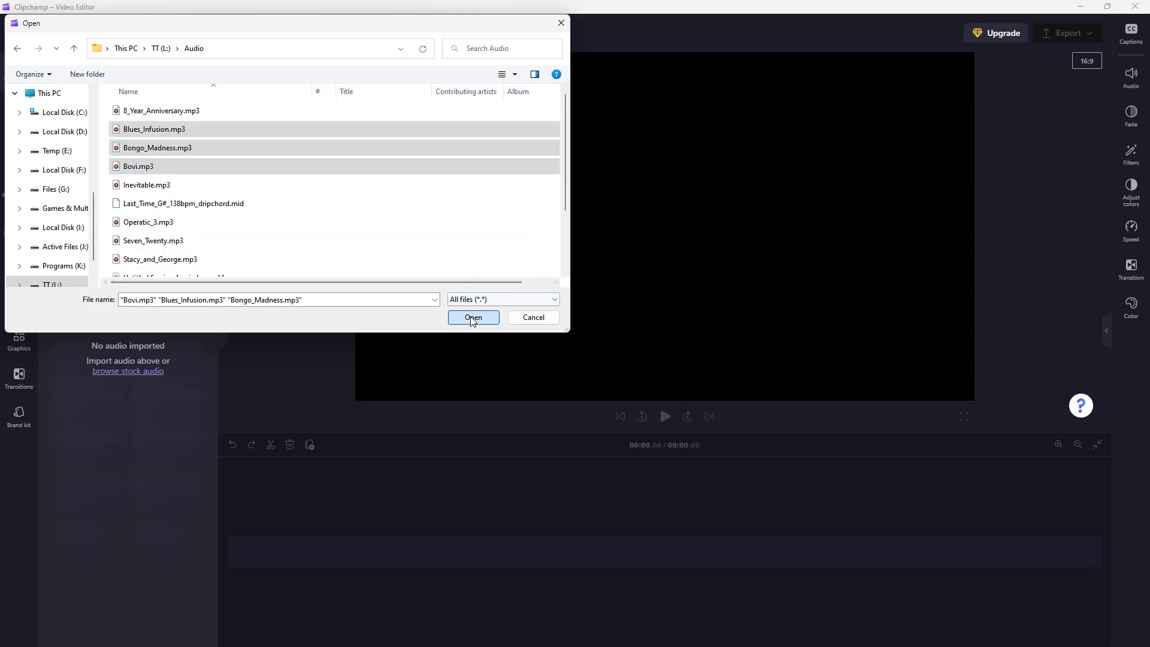
click(473, 317)
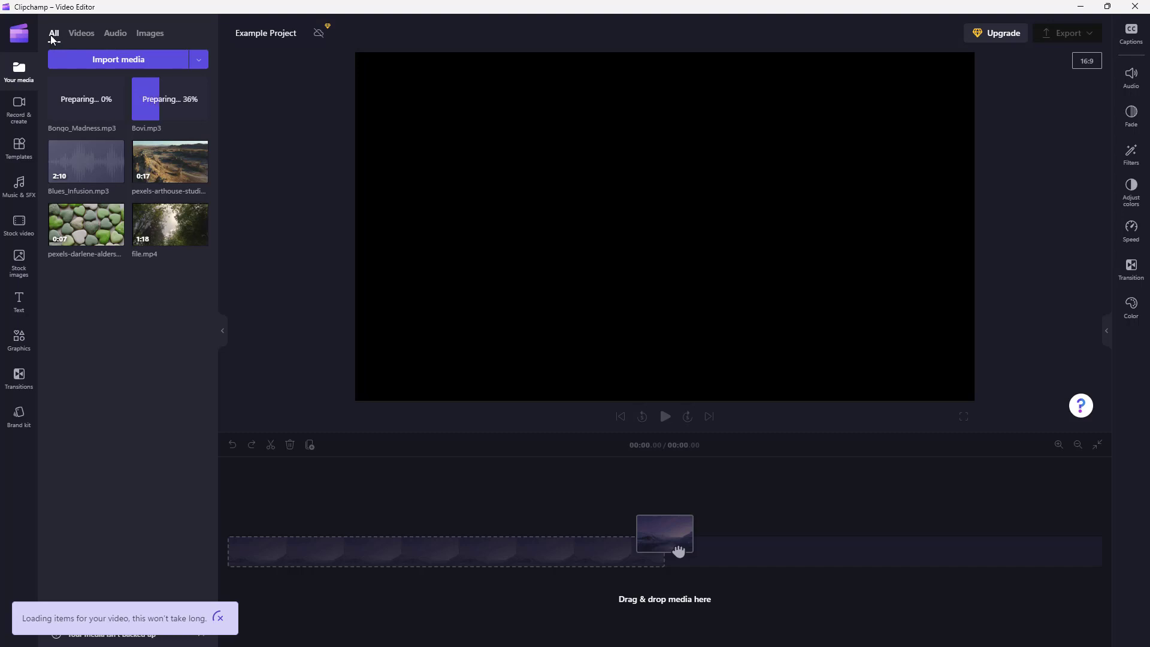
From the Images tab, import 12.jpg, 21.jpg and 21 - Copy.jpg from TT (L:) > Images.
click(114, 36)
click(88, 36)
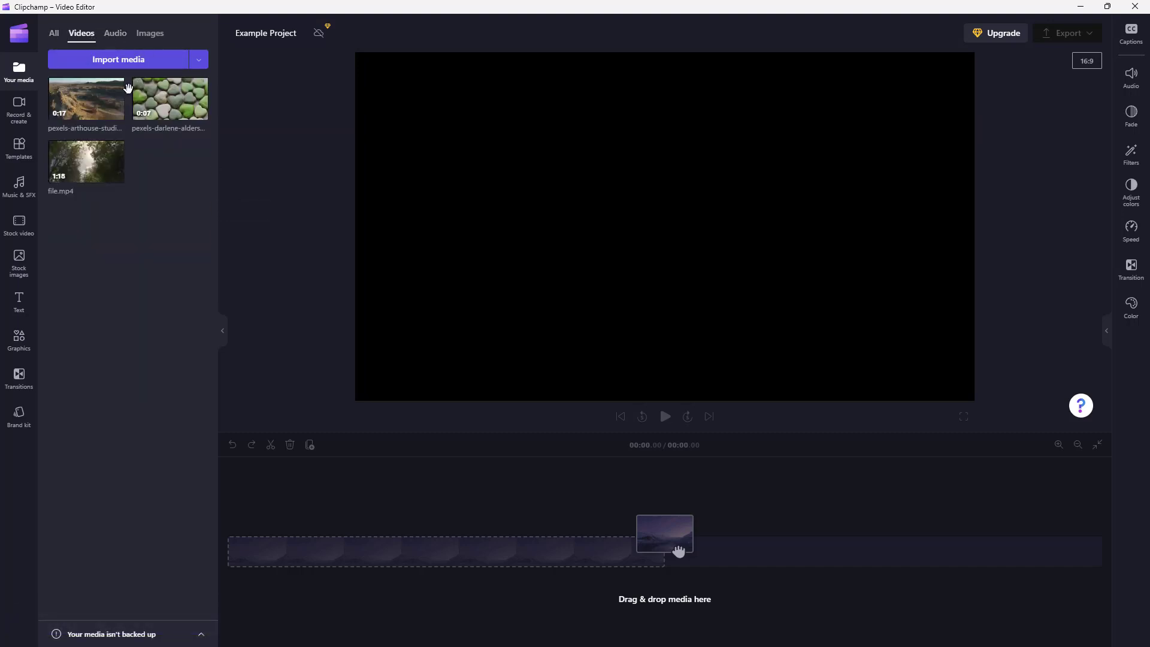
click(115, 36)
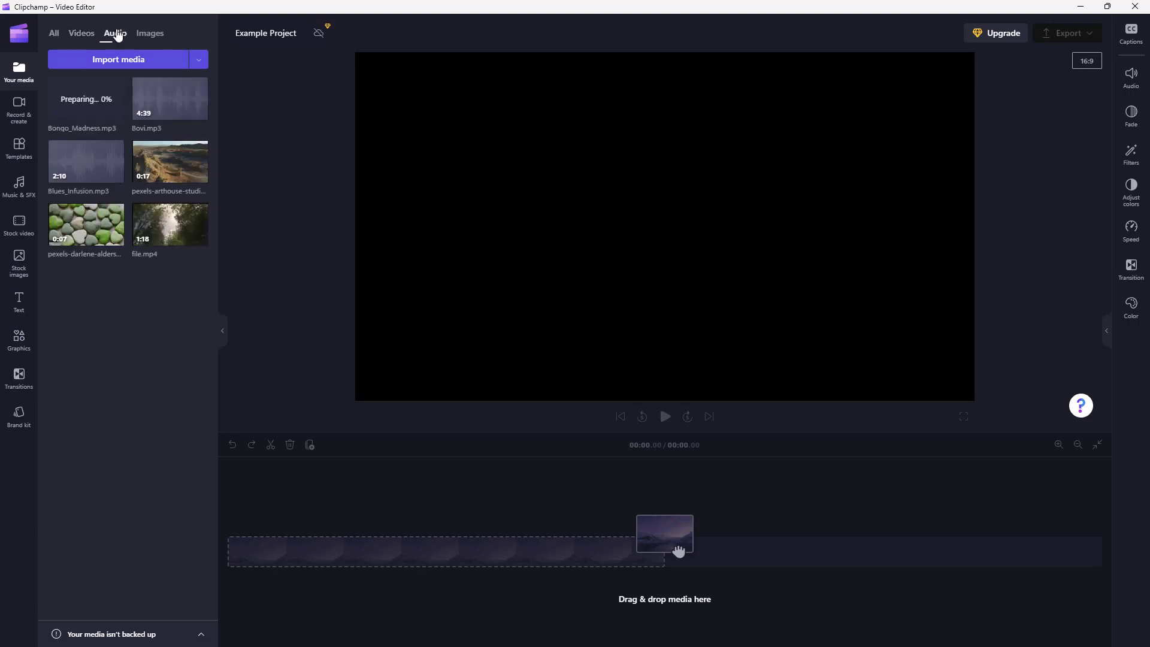
click(157, 37)
click(145, 65)
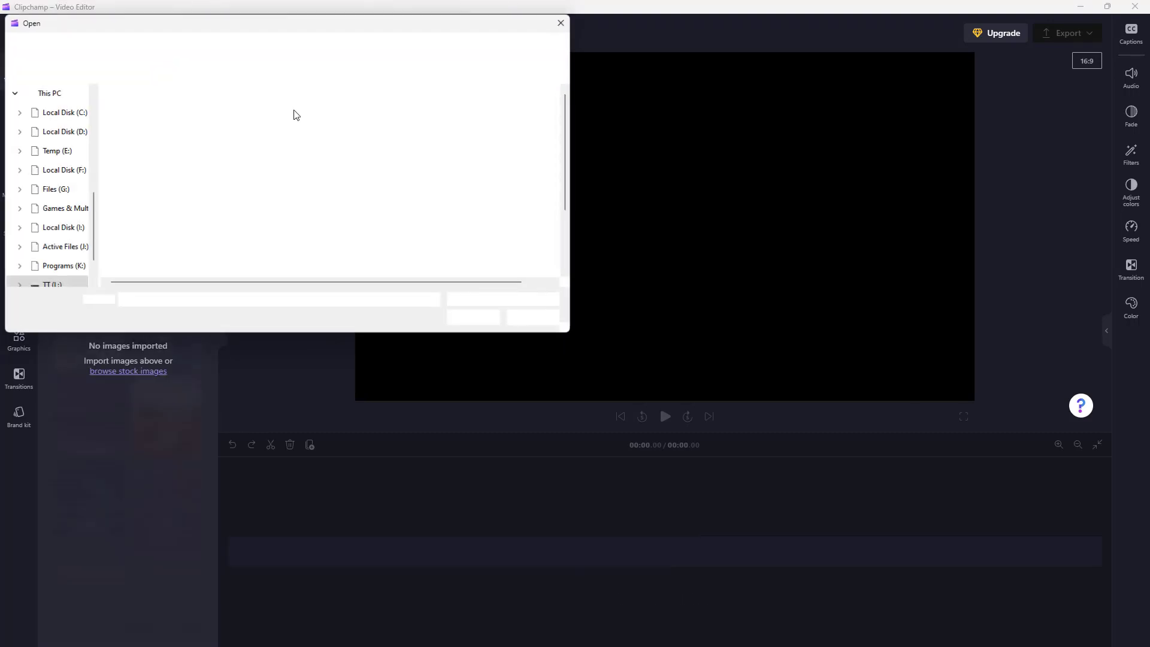
click(161, 48)
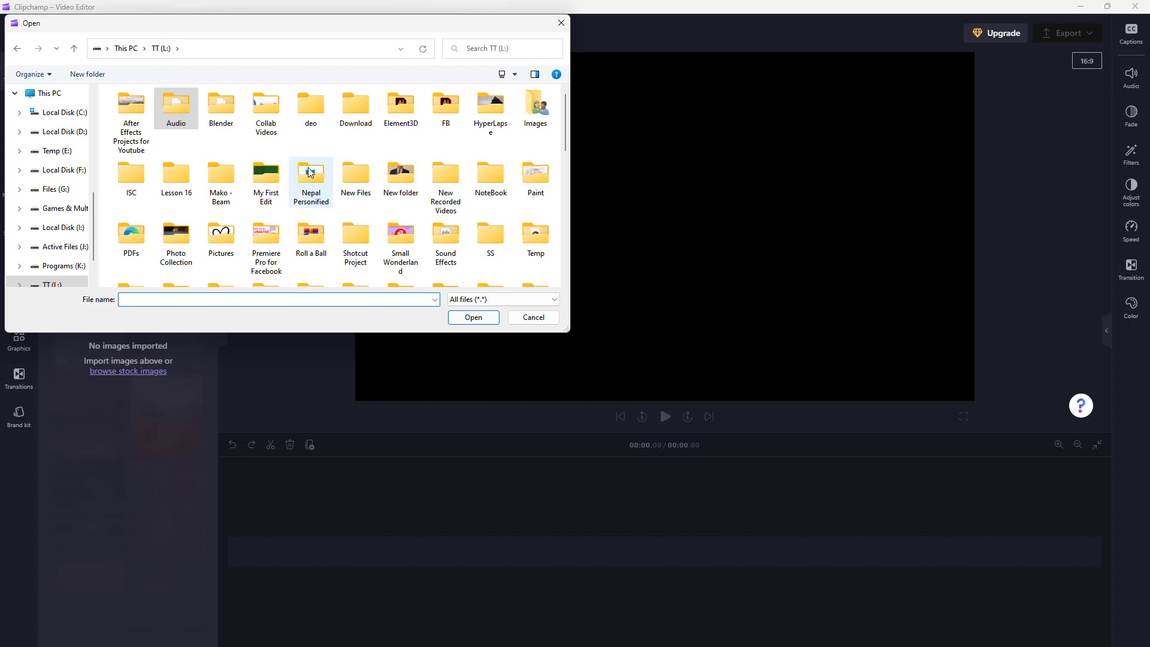
double_click(539, 105)
drag(309, 177, 491, 96)
click(476, 318)
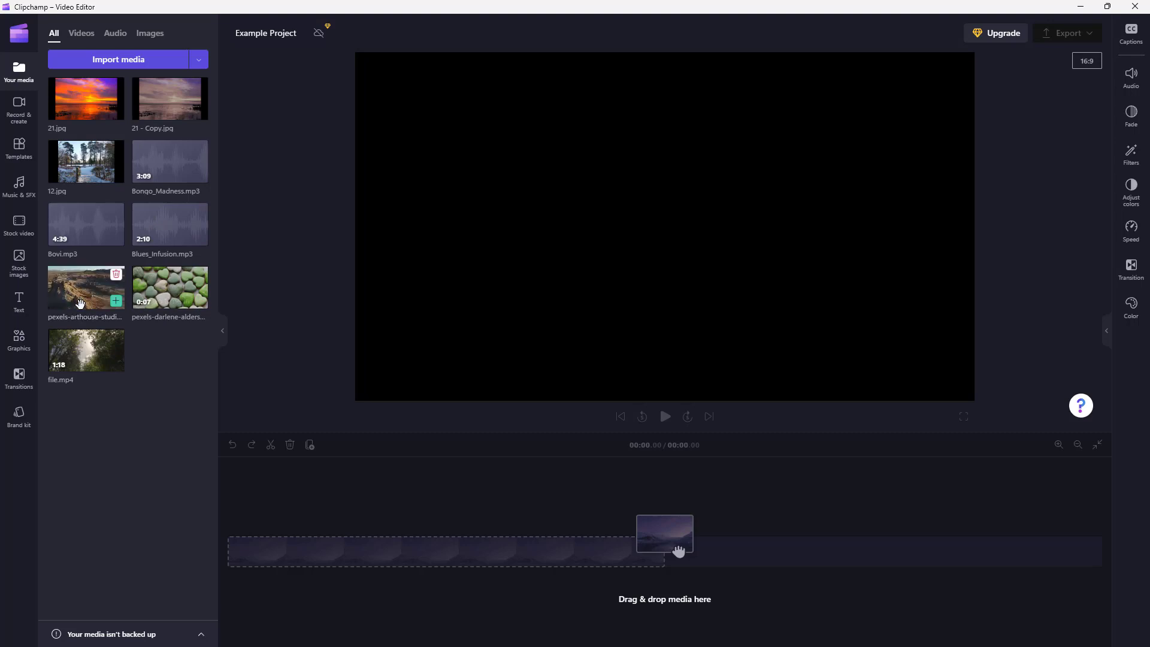
drag(63, 276, 364, 566)
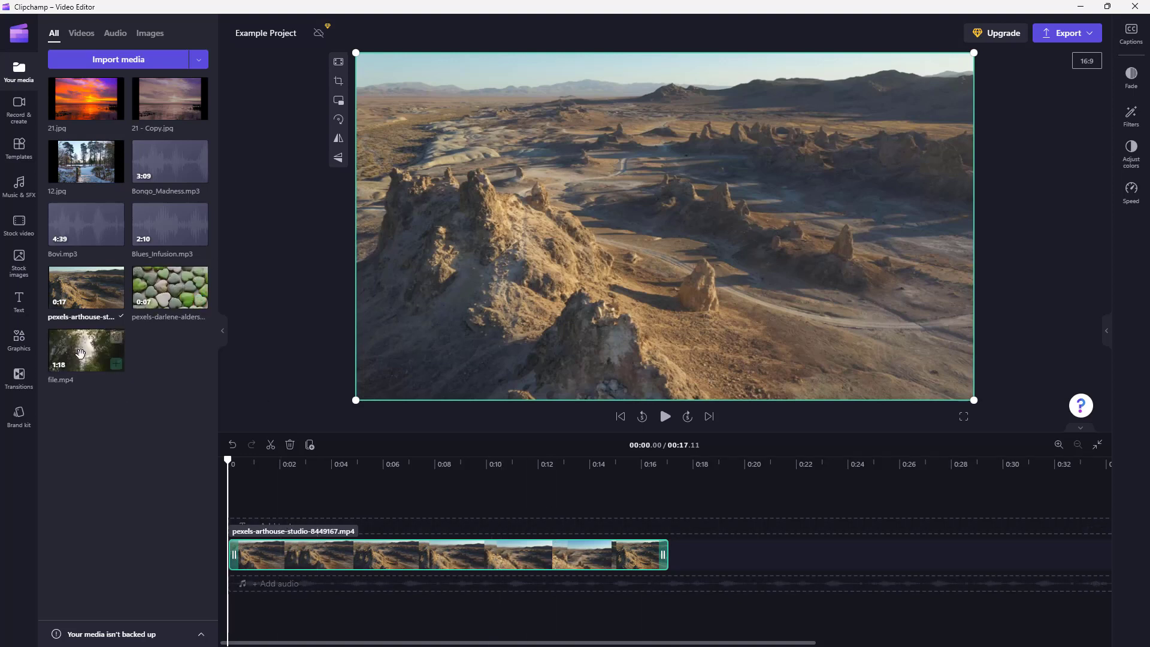
drag(68, 348, 678, 554)
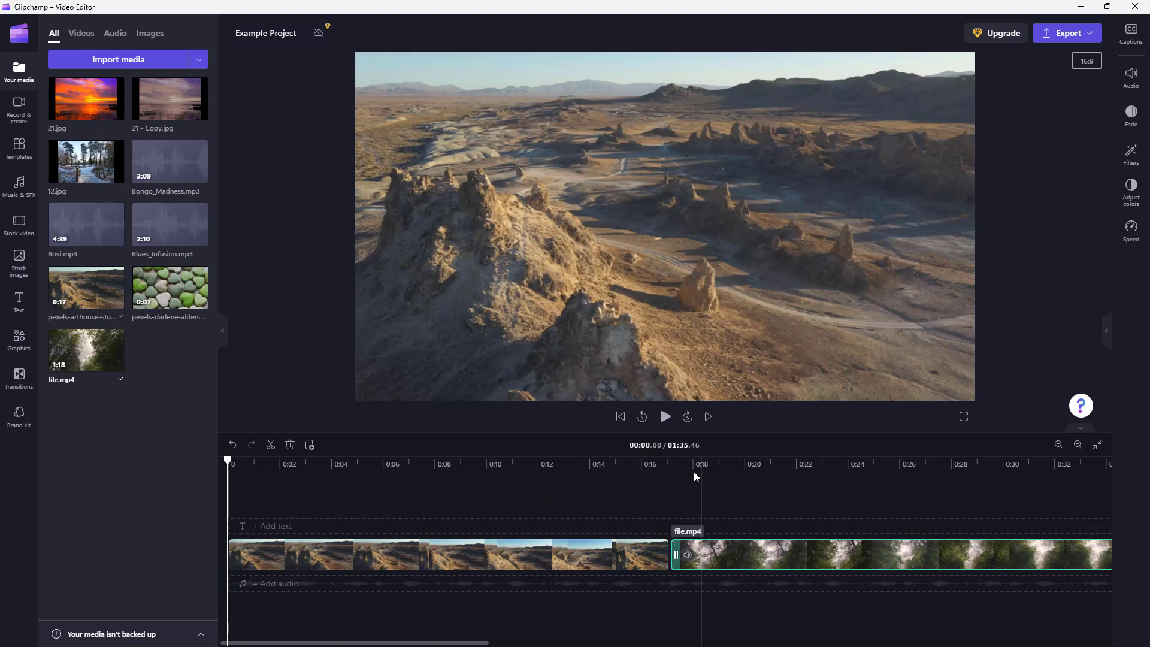
click(669, 418)
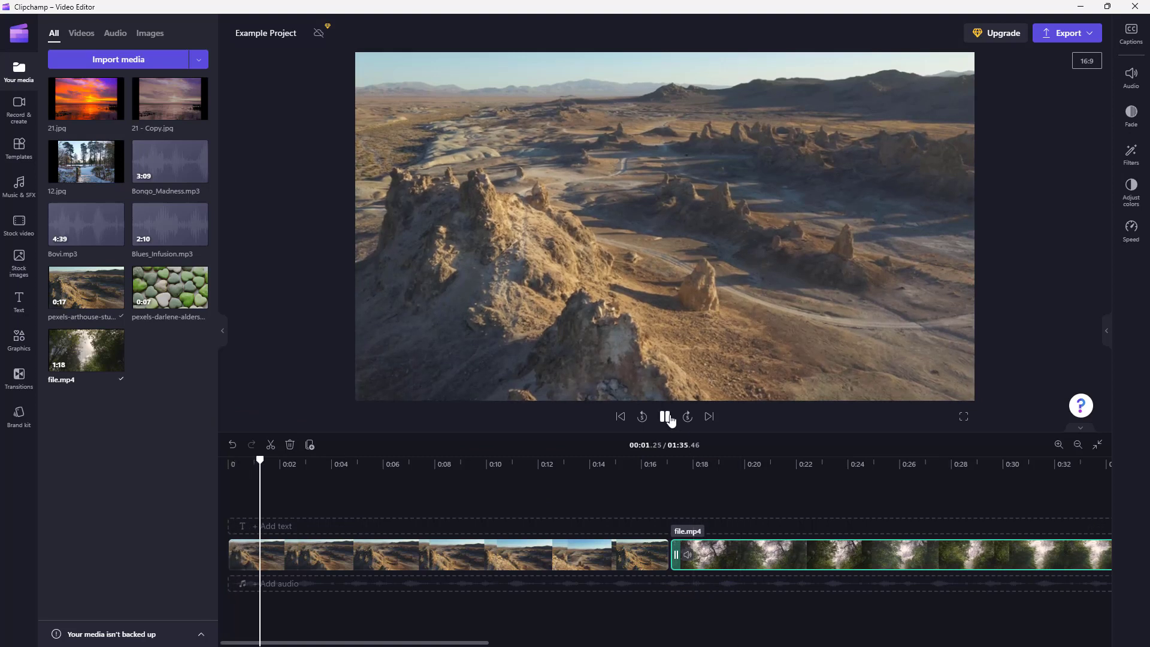
click(665, 416)
drag(655, 470, 618, 474)
click(664, 416)
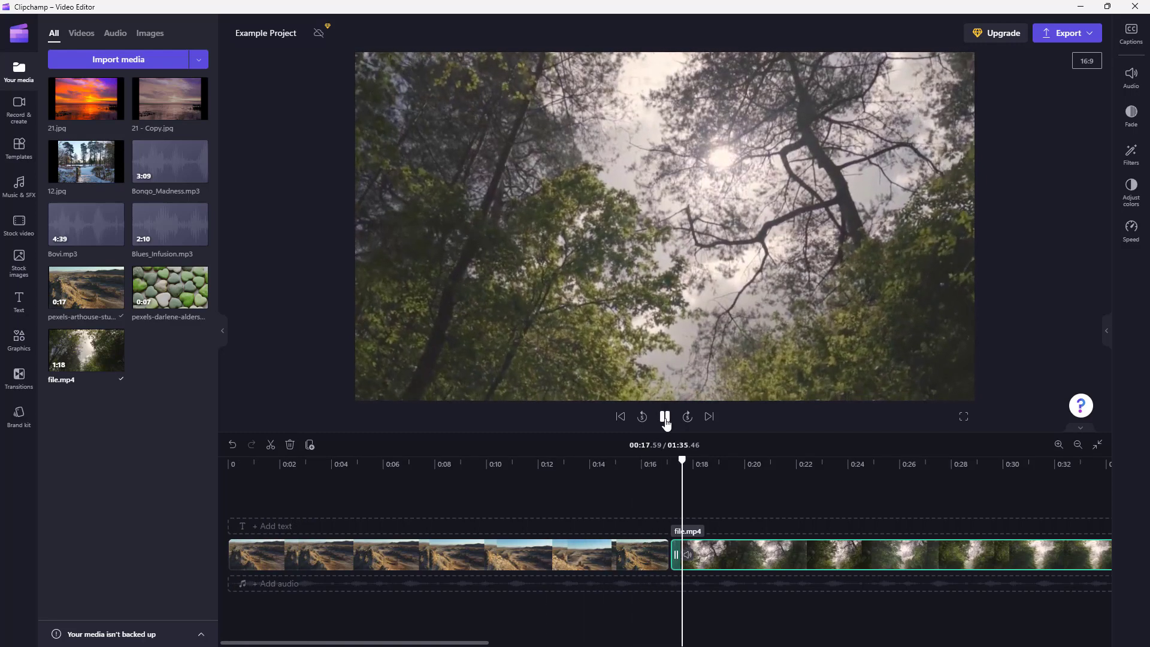
click(665, 416)
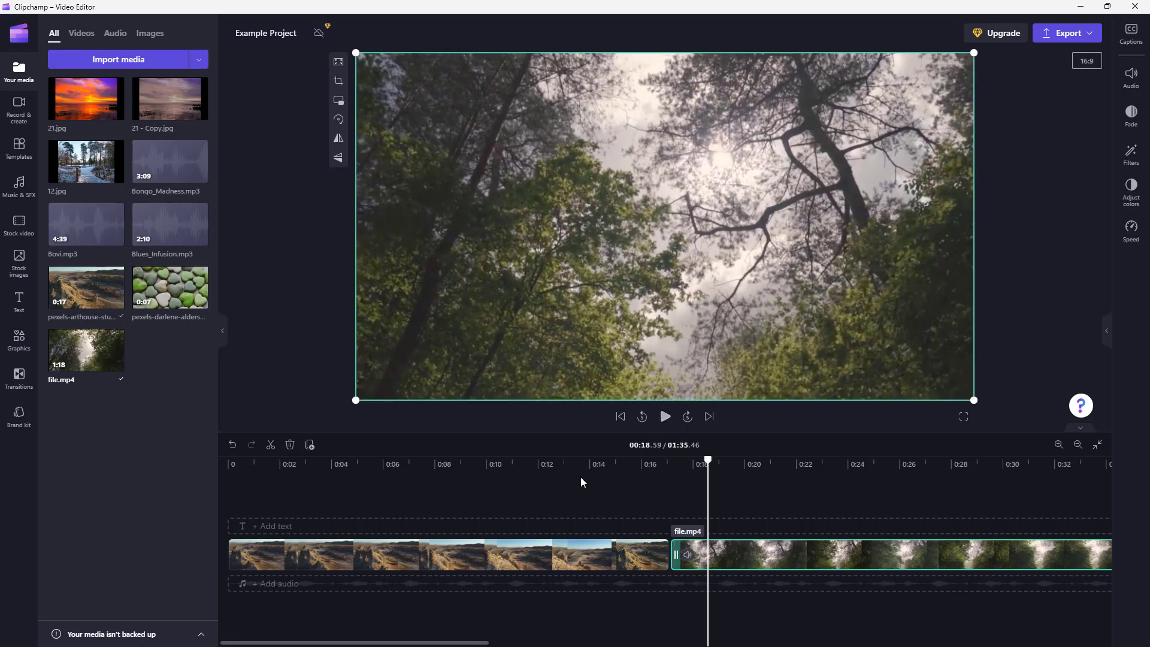
click(394, 560)
Trim both ends of the desert clip and move file.mp4 up against it.
drag(234, 554, 338, 548)
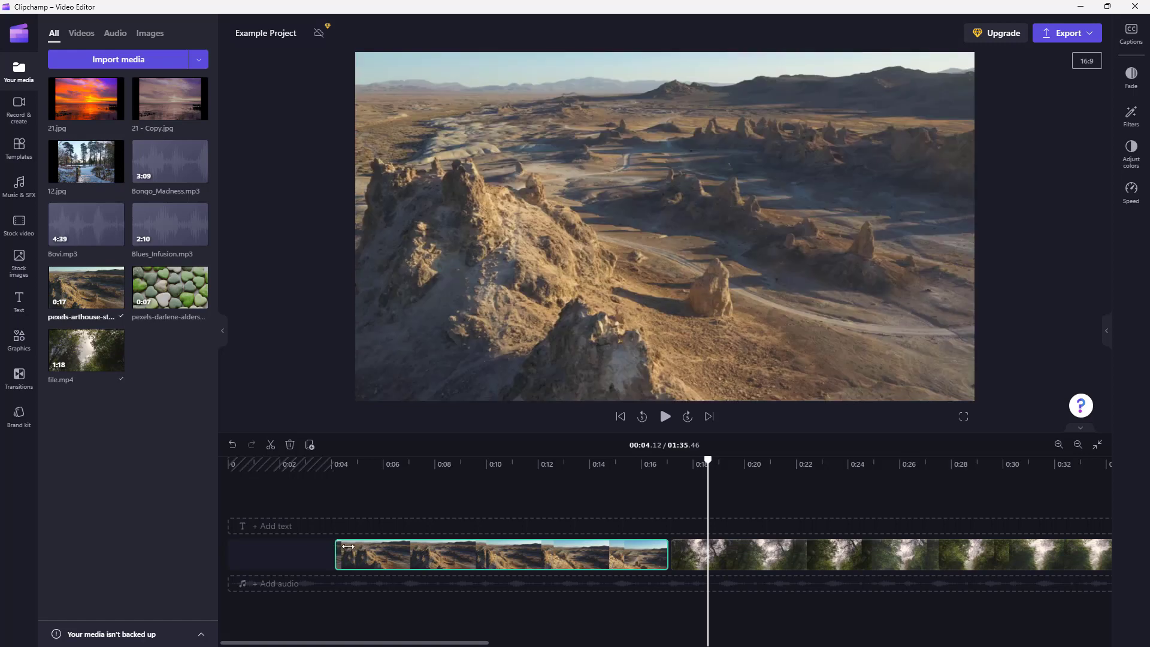
drag(668, 554, 285, 560)
drag(782, 560, 429, 558)
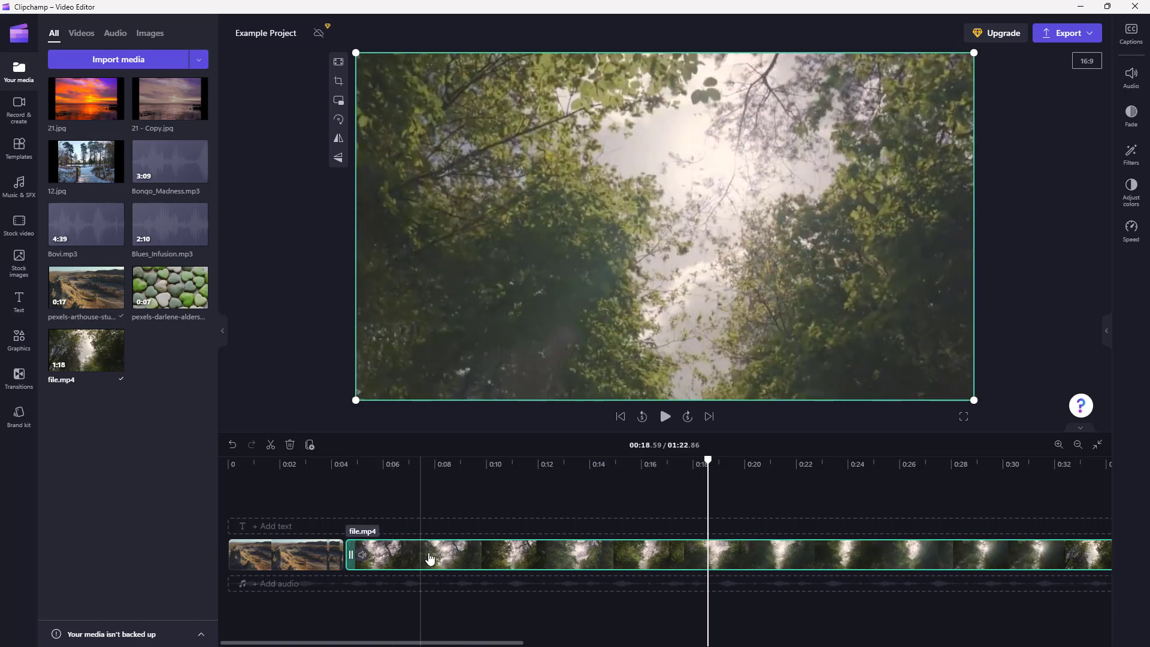
Trim file.mp4 to a few seconds after the desert clip, making the project 00:09.43.
drag(349, 554, 555, 554)
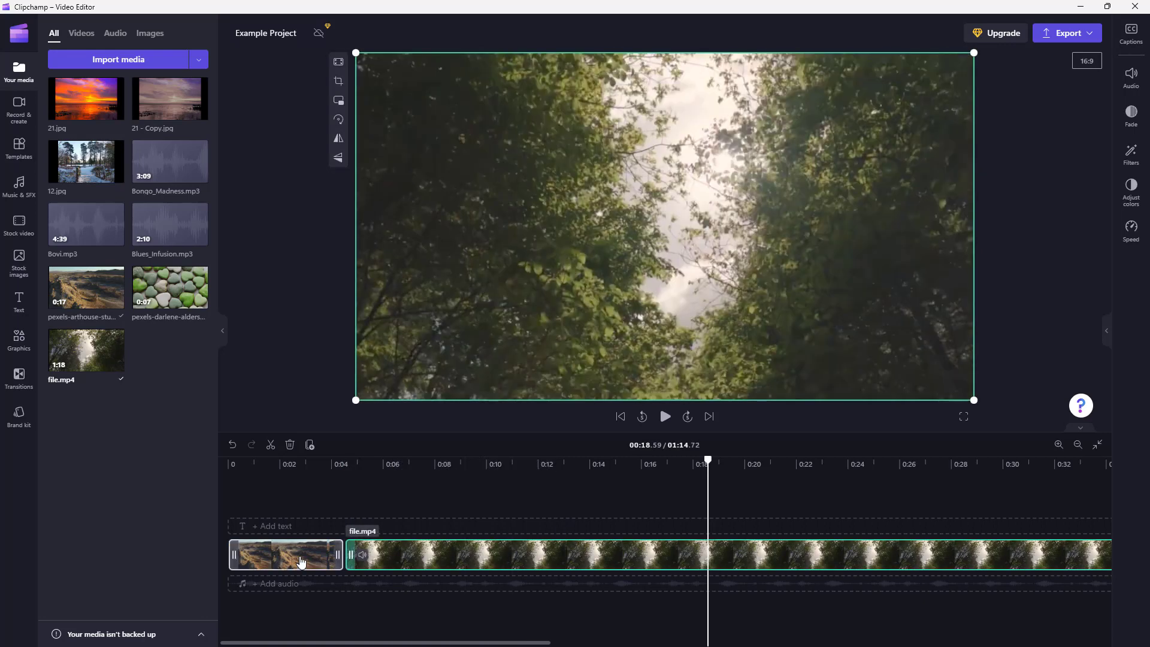
drag(442, 554, 404, 572)
drag(1056, 577, 790, 575)
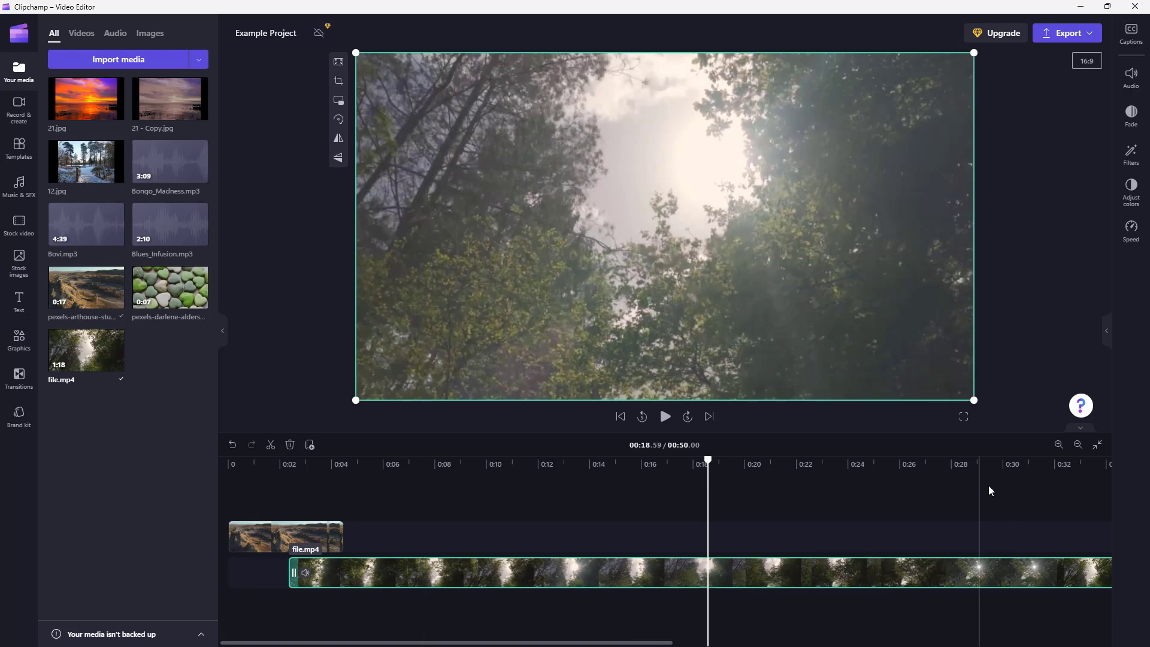
drag(647, 585, 703, 585)
click(1079, 445)
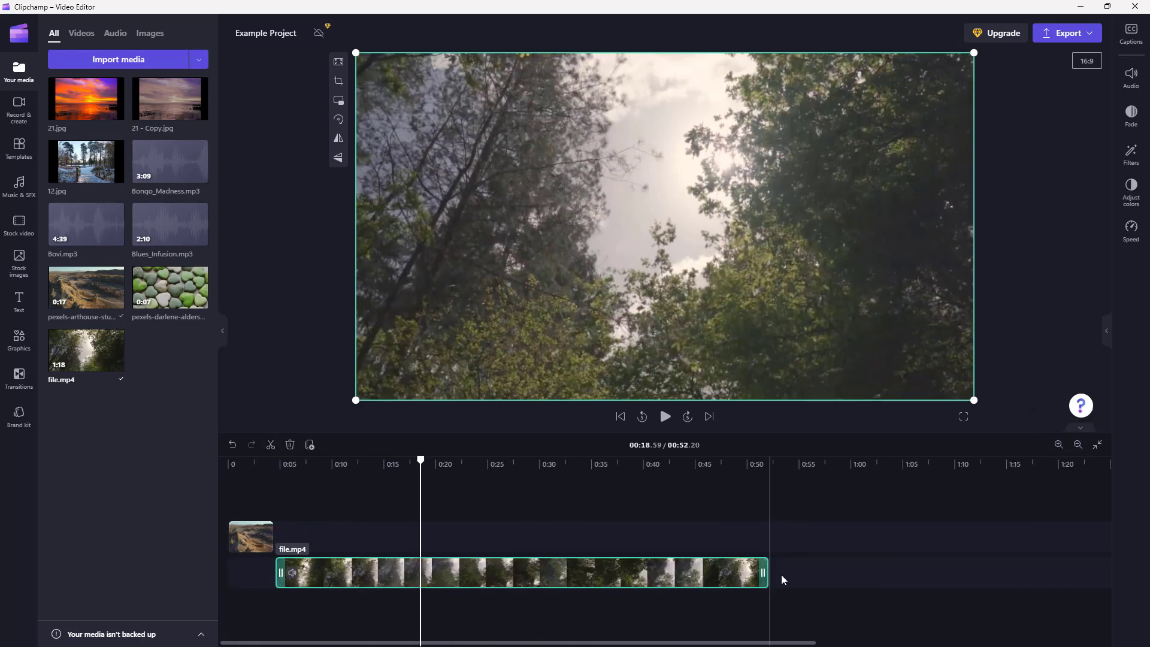
drag(756, 575, 287, 542)
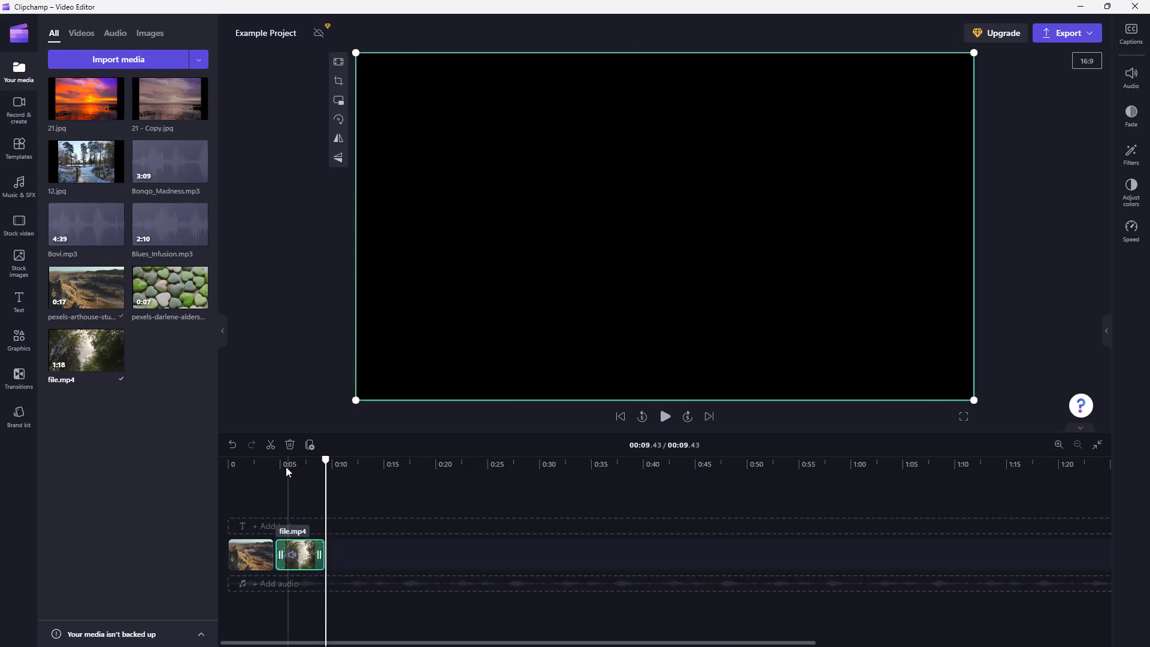
drag(288, 470, 157, 470)
click(666, 418)
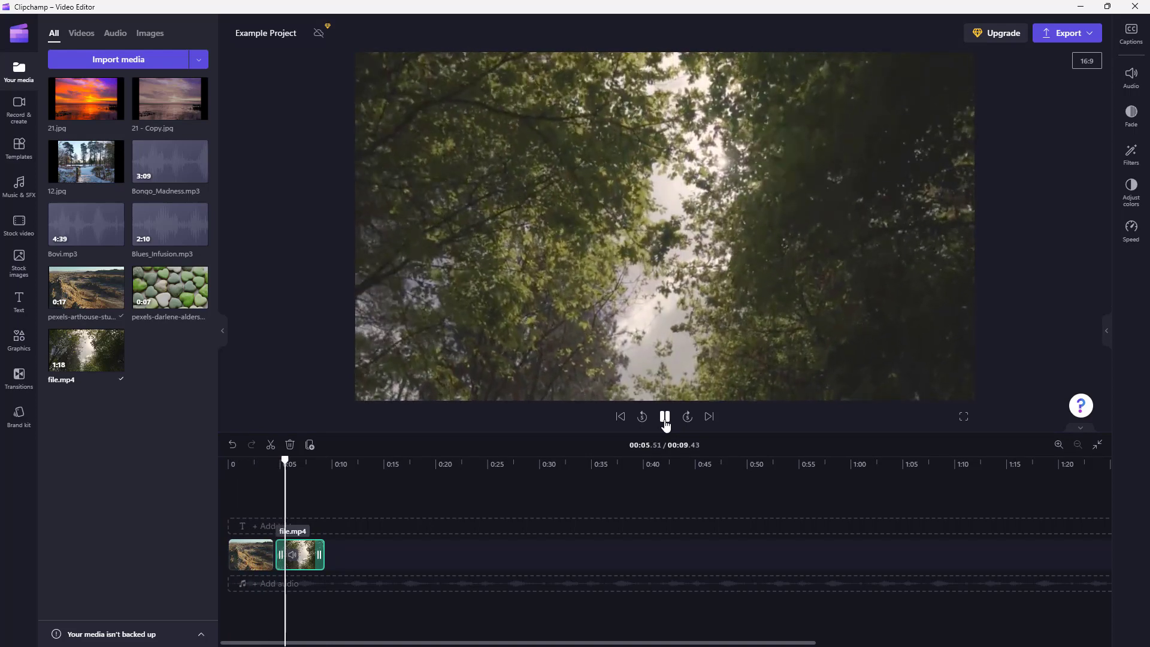
click(665, 418)
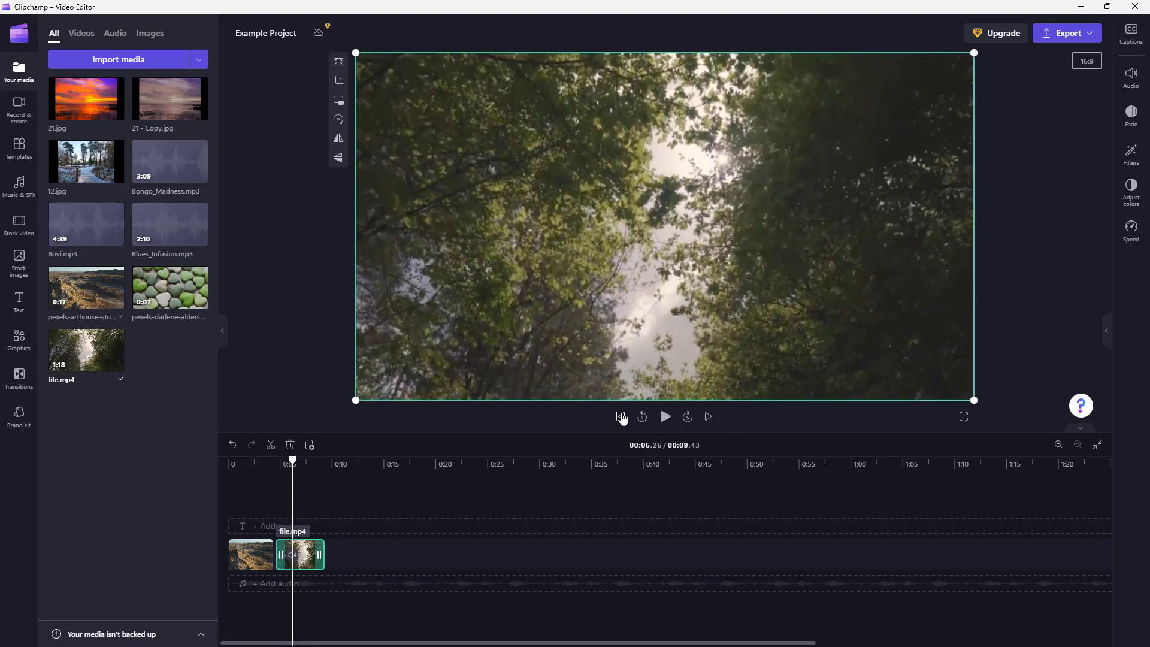
click(1059, 445)
click(1059, 444)
click(1059, 445)
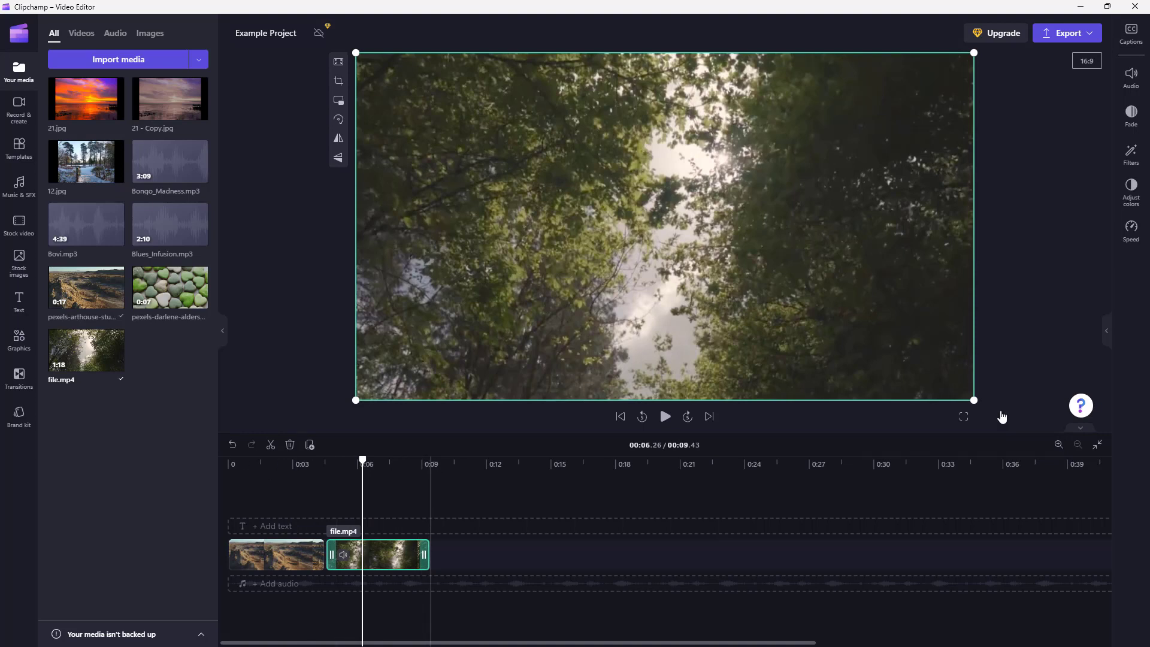
click(1059, 445)
click(1059, 444)
click(1059, 445)
click(1059, 445)
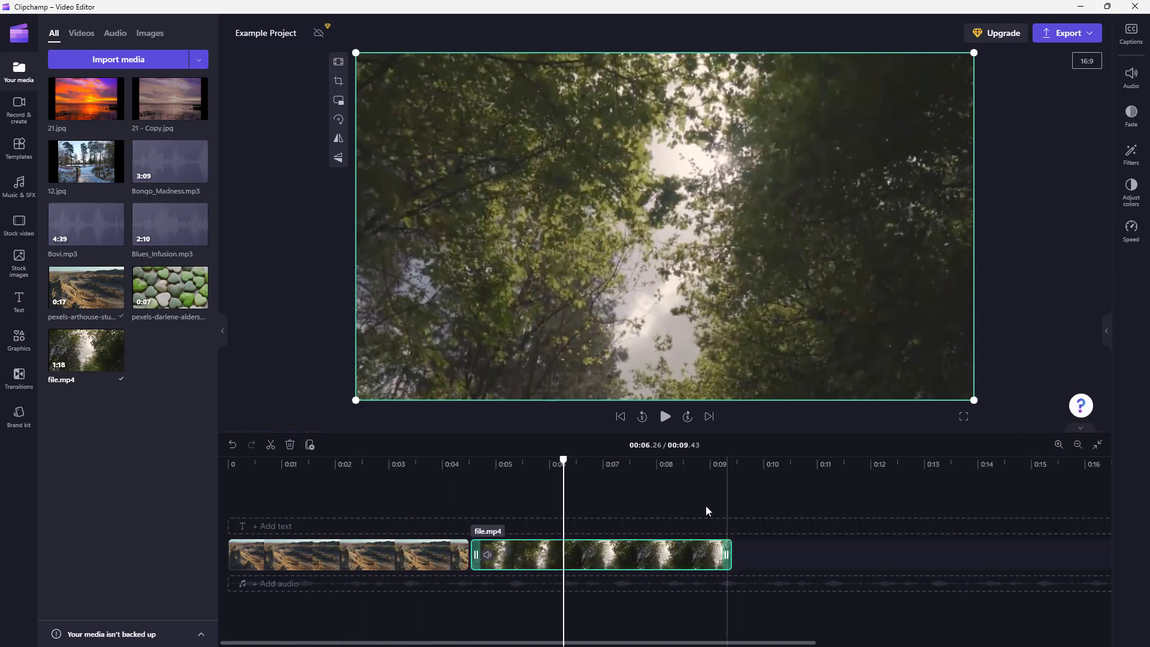
click(1077, 445)
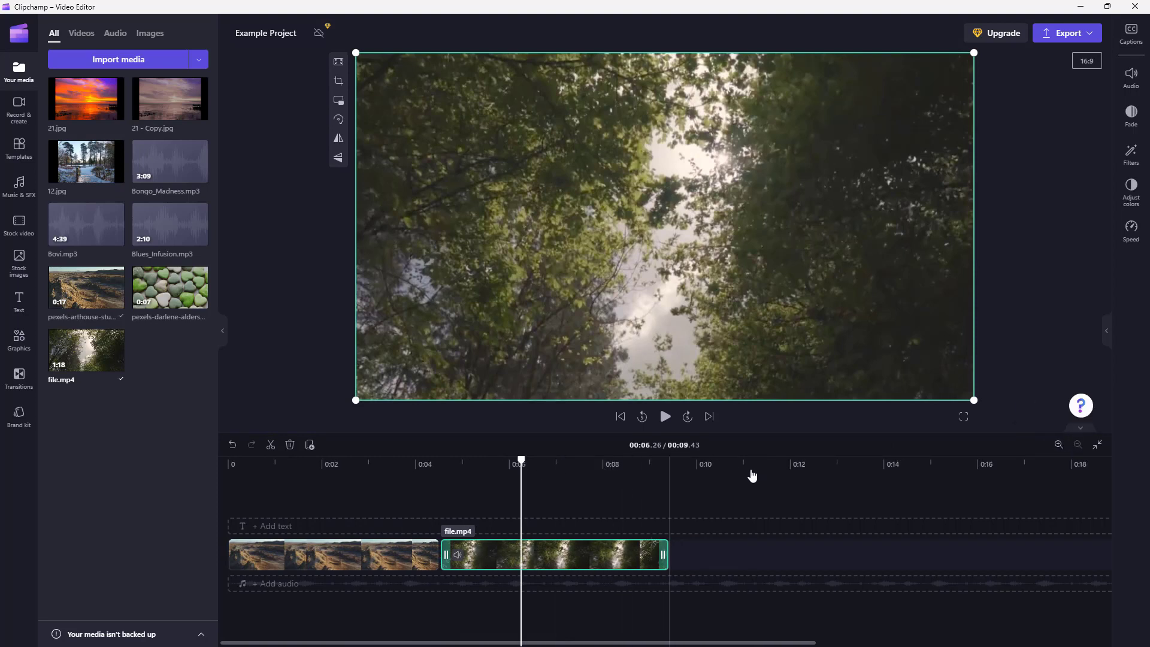
click(1099, 449)
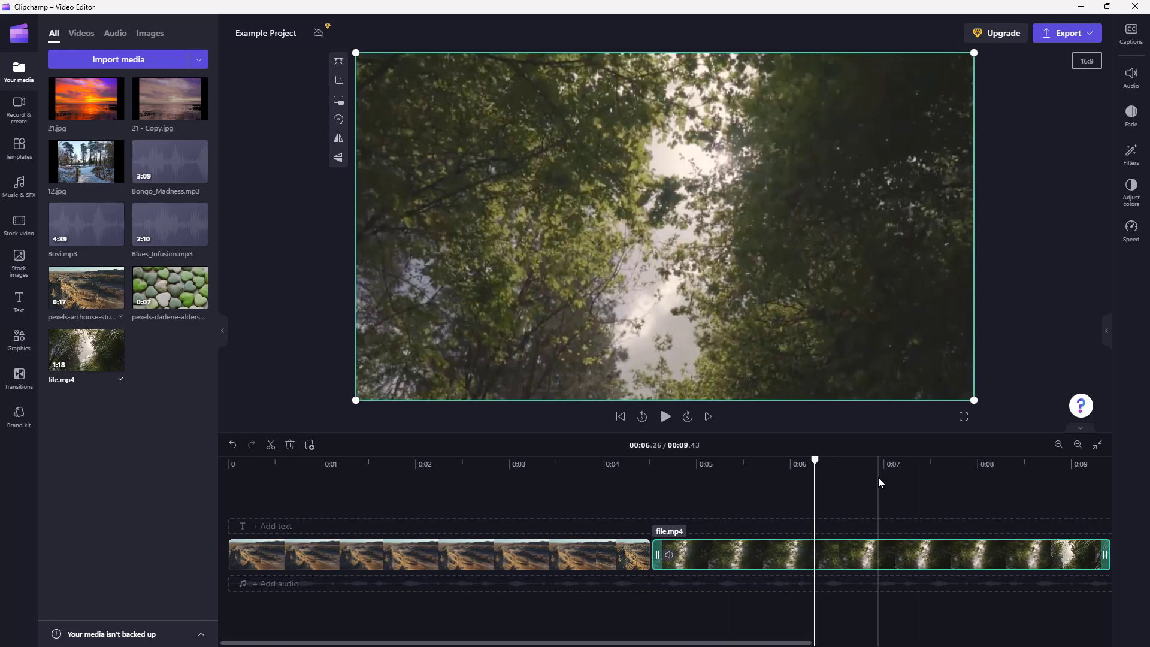
Move the desert clip after file.mp4 and close the gap at the timeline start.
drag(593, 473, 650, 473)
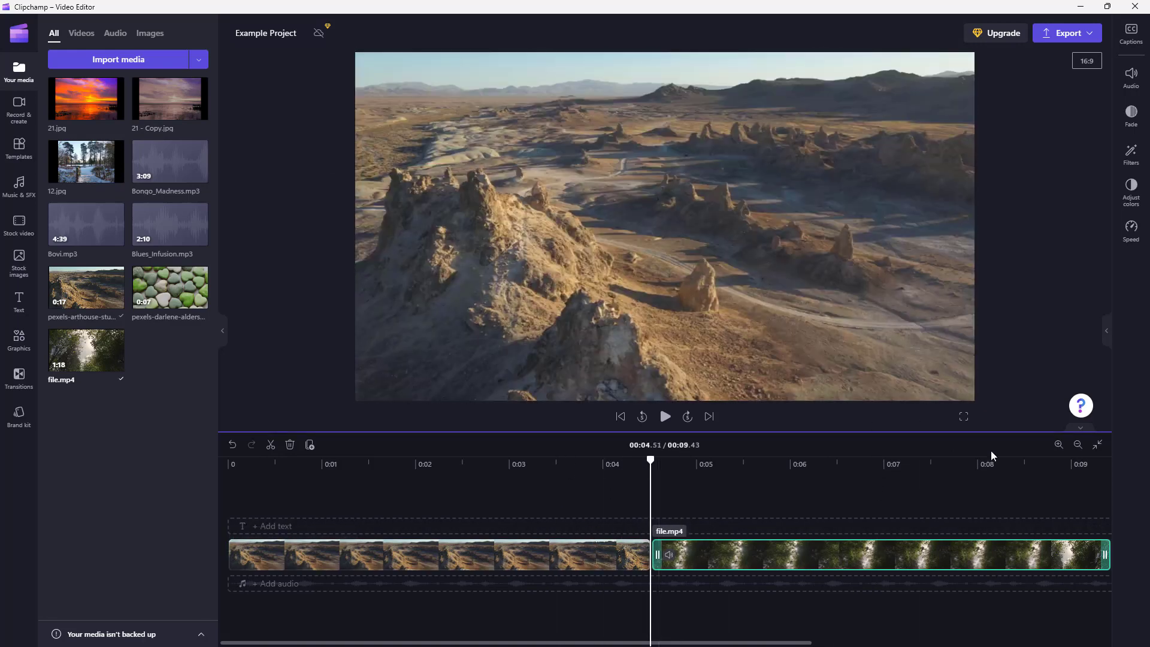
click(1078, 447)
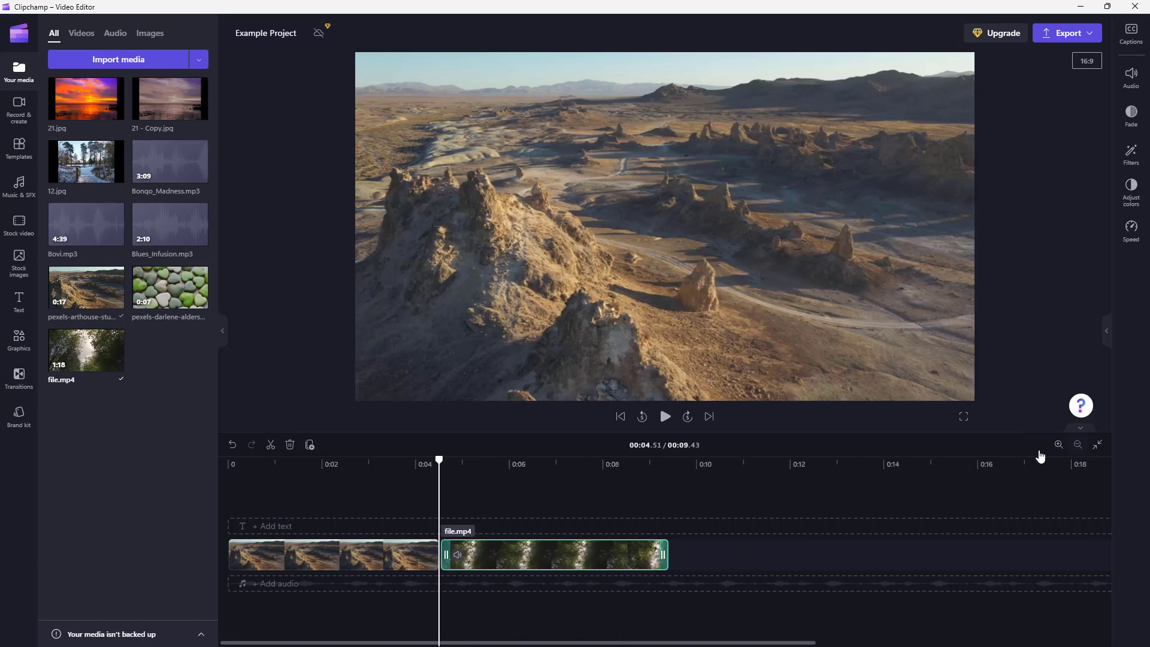
drag(277, 555, 702, 551)
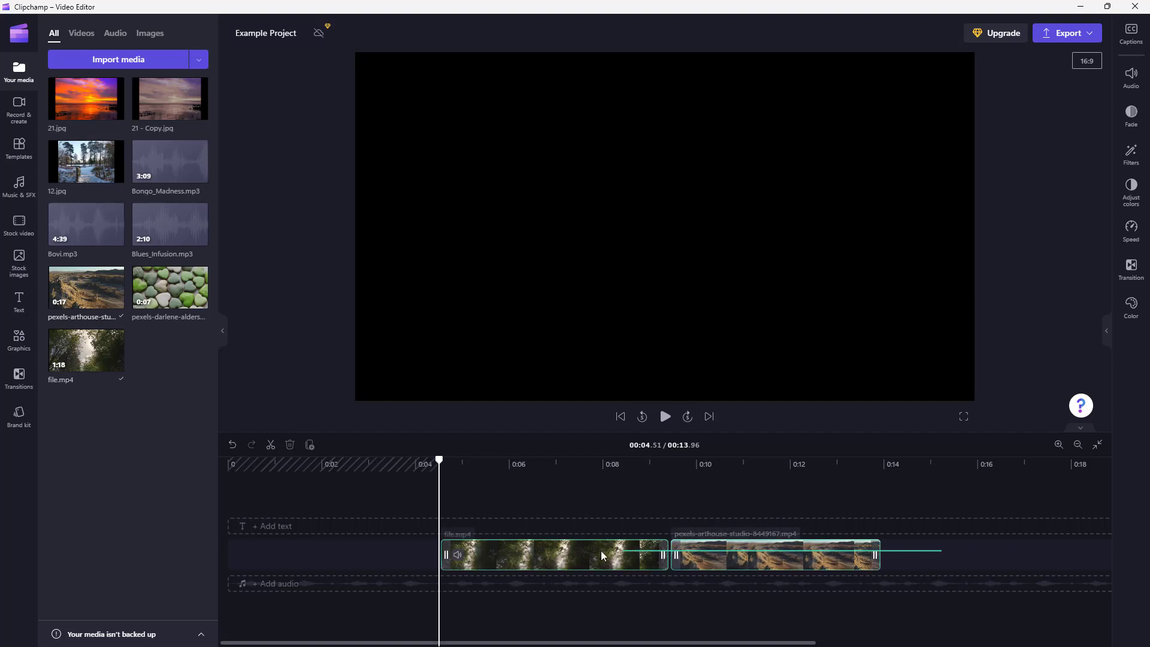
click(351, 548)
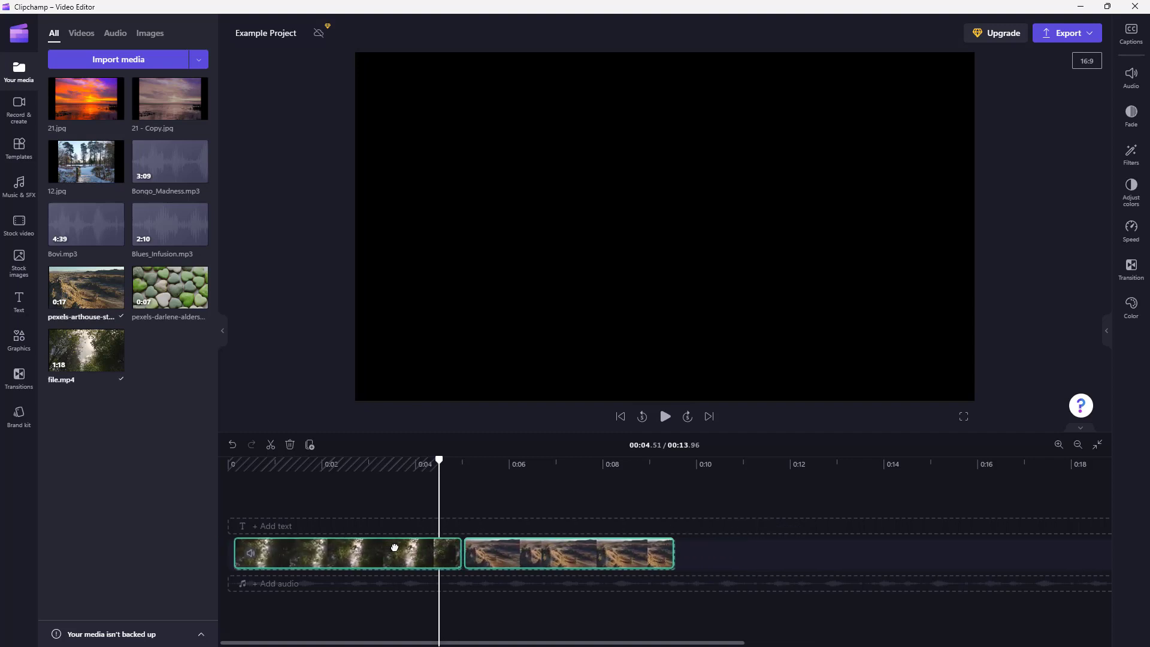
Play the reordered 00:09.45 sequence from the start, then pause it.
drag(265, 470, 229, 470)
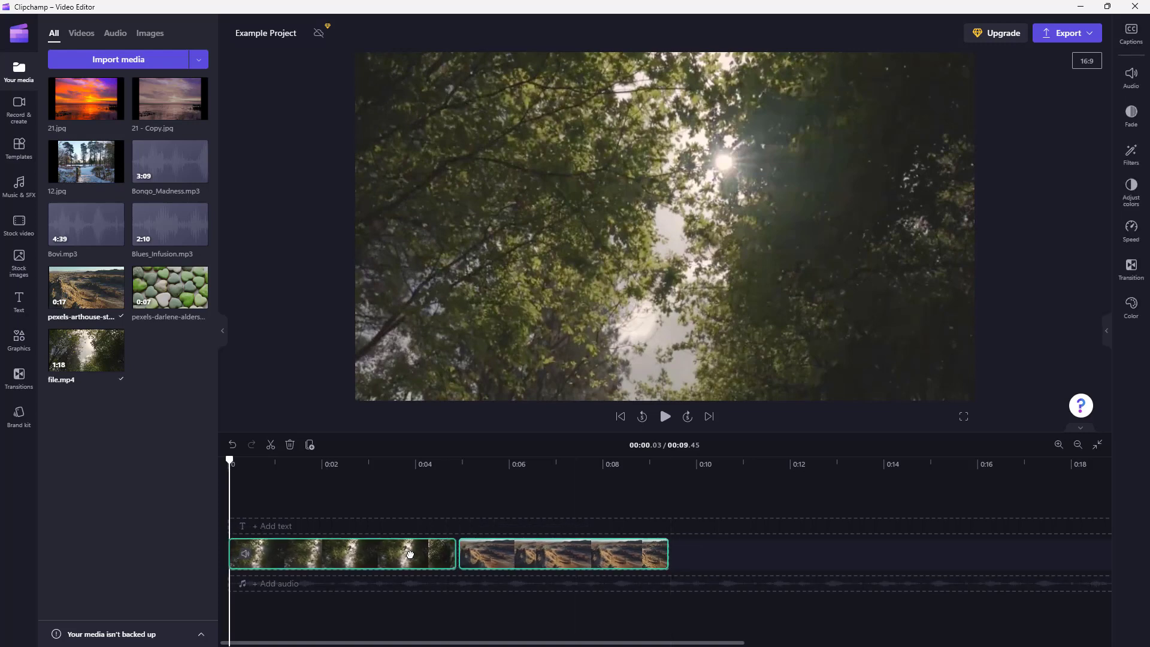
click(666, 417)
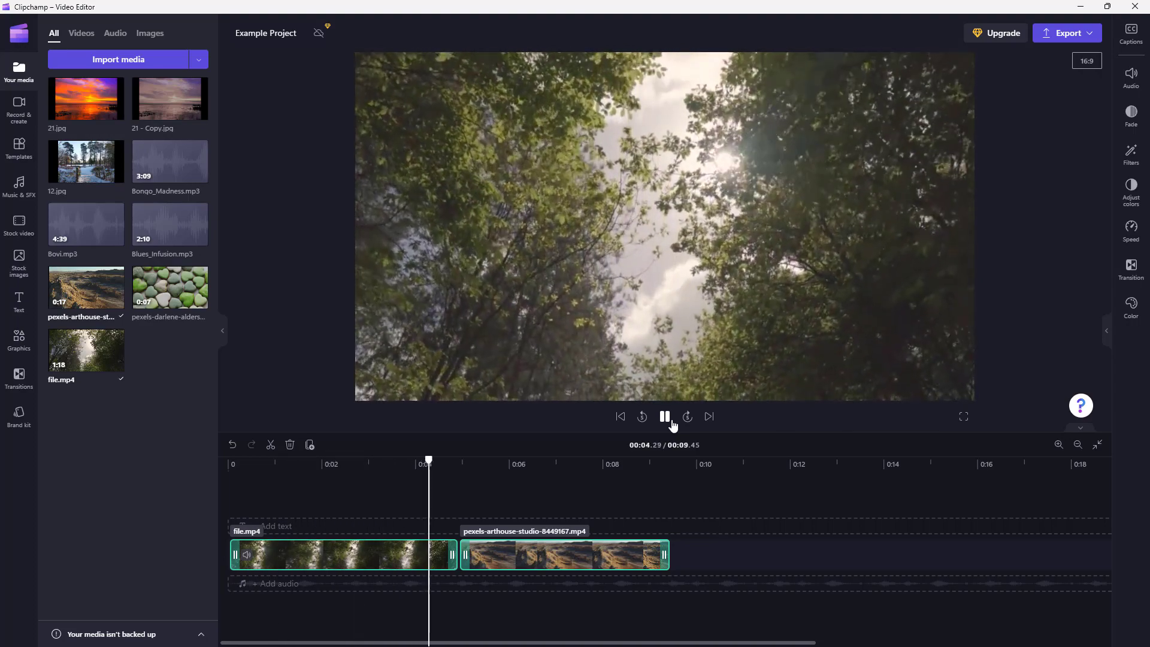
click(672, 423)
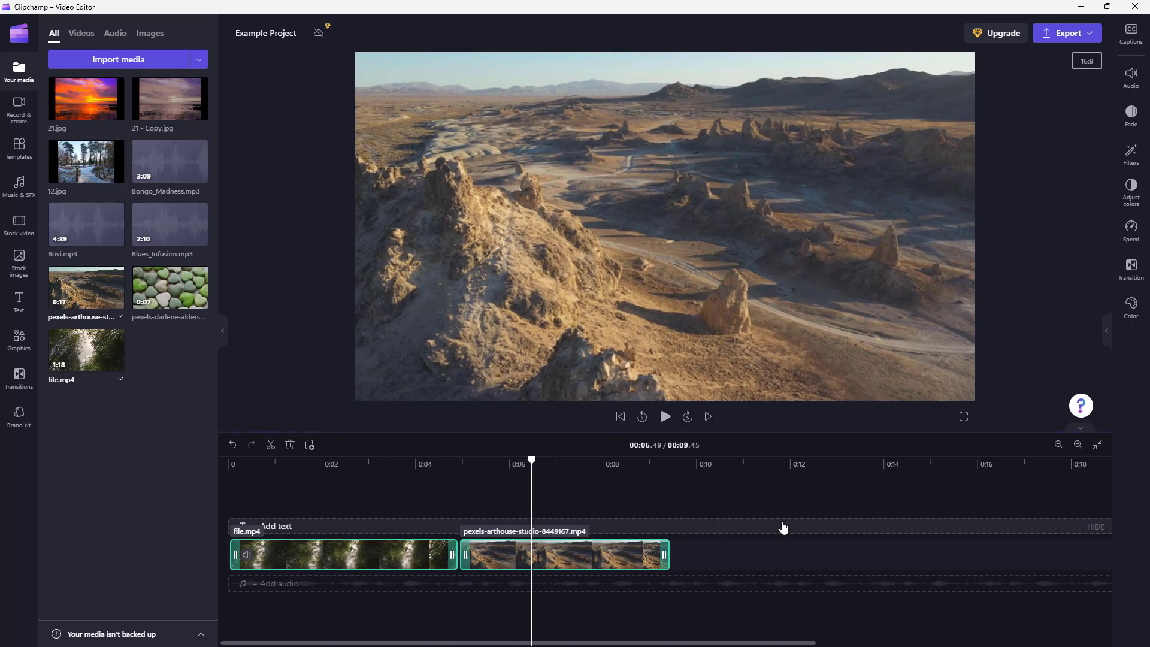